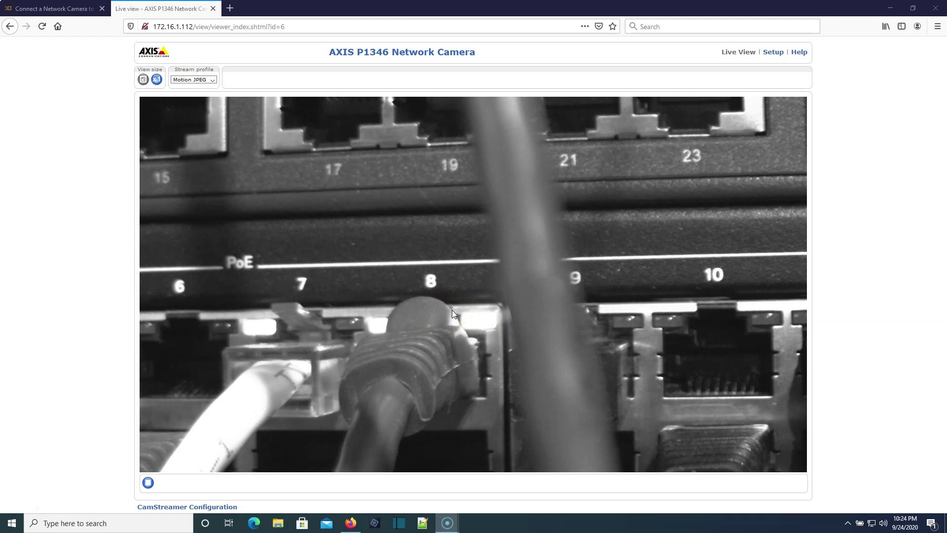
Leave the camera live view and switch to the CamStreamer website tab
click(449, 285)
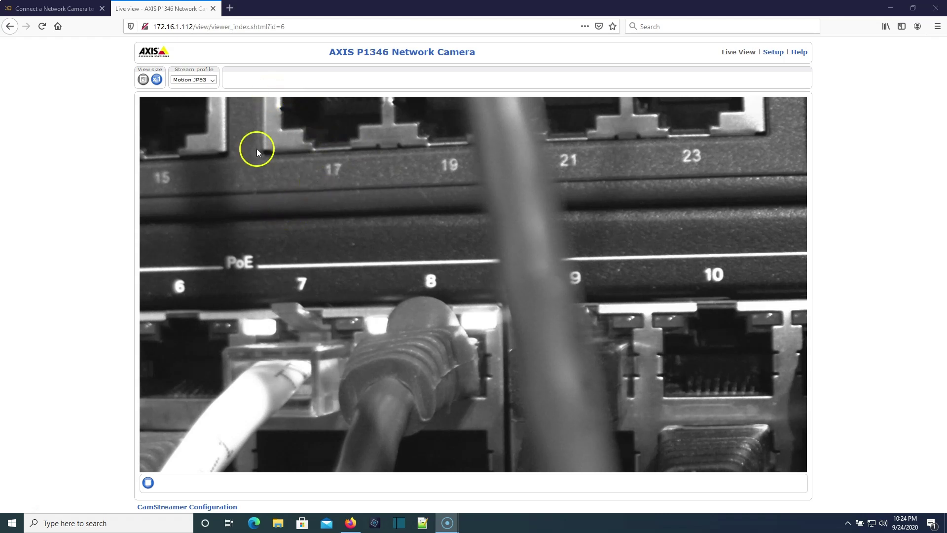
click(55, 8)
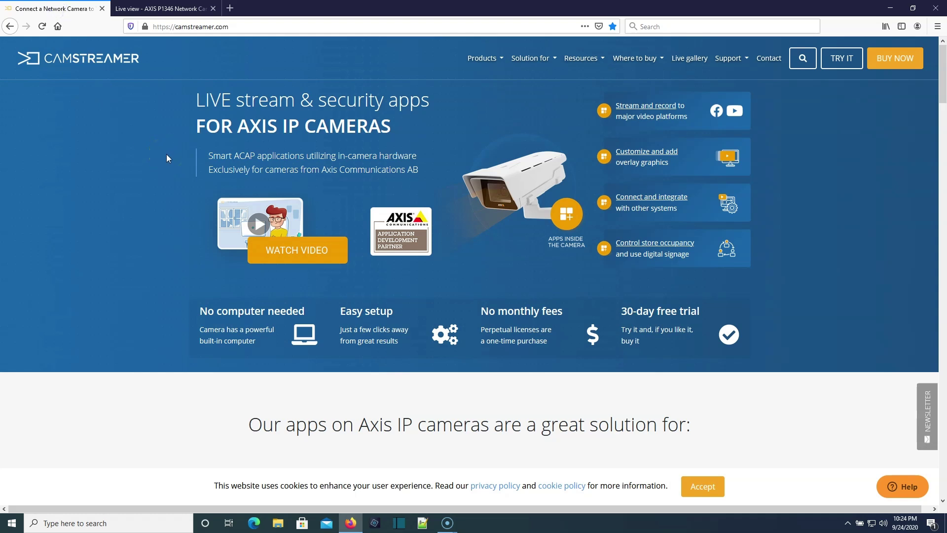
Accept the cookie notice on the CamStreamer home page
drag(192, 101, 427, 105)
click(285, 137)
click(702, 486)
Browse the home page, then go to Products > CamStreamer App
scroll(520, 345, down, 5)
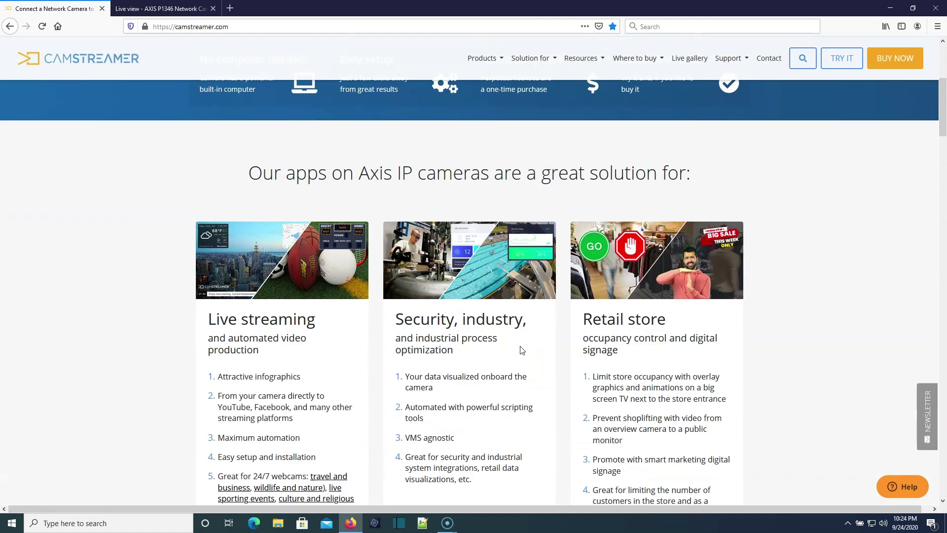
scroll(487, 320, down, 2)
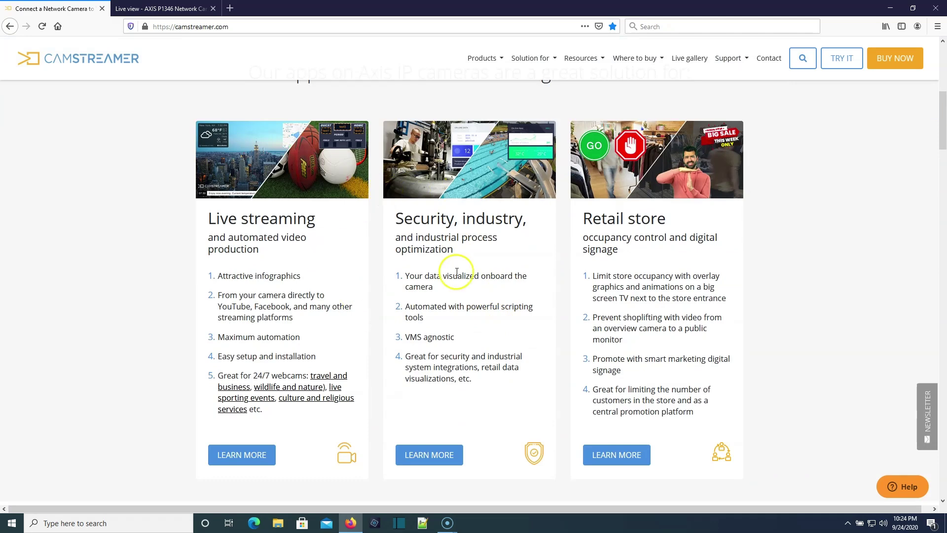
scroll(364, 327, up, 7)
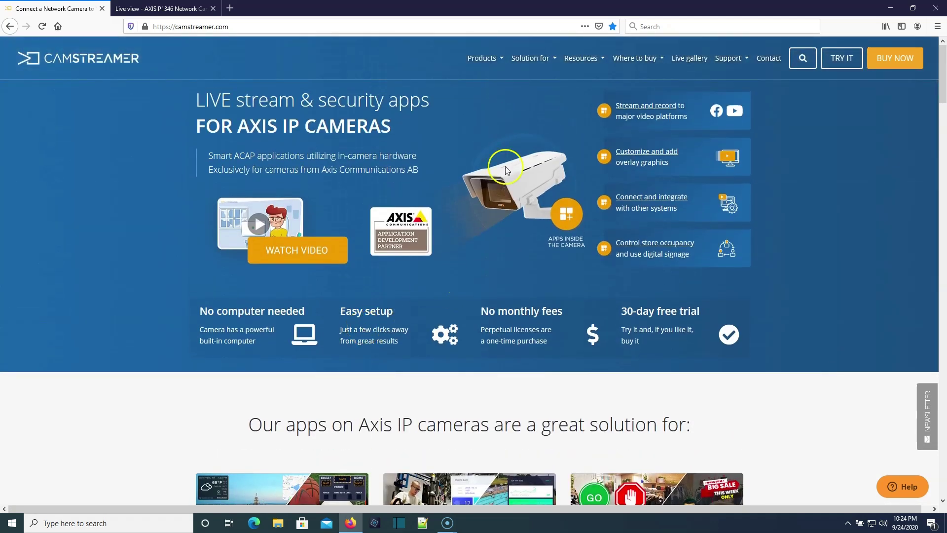
click(502, 59)
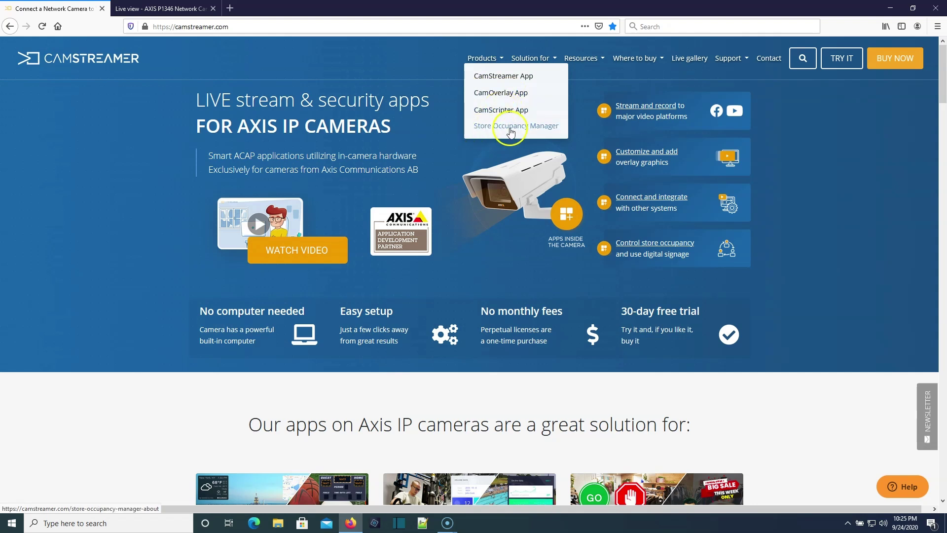
click(504, 77)
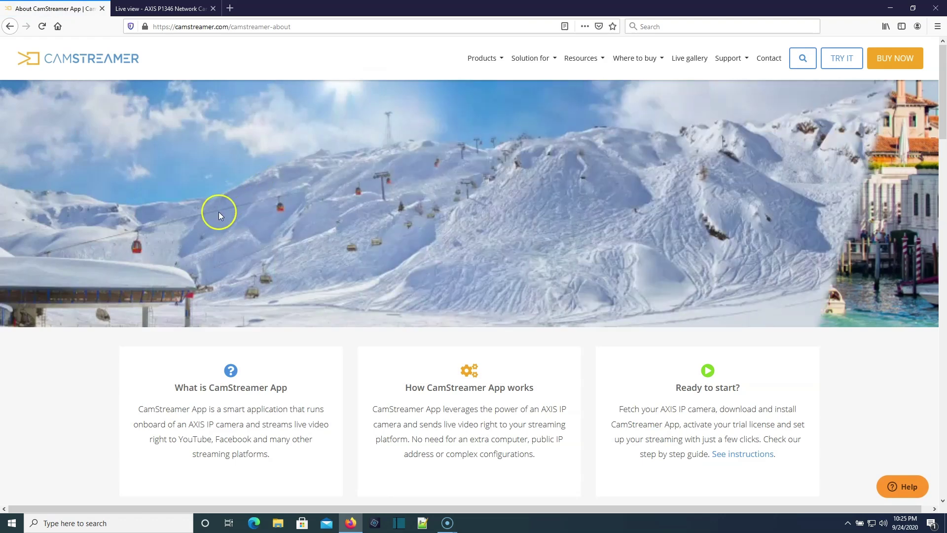
Review the CamStreamer App Features: many protocols, many platforms and multiple streams
scroll(221, 212, down, 6)
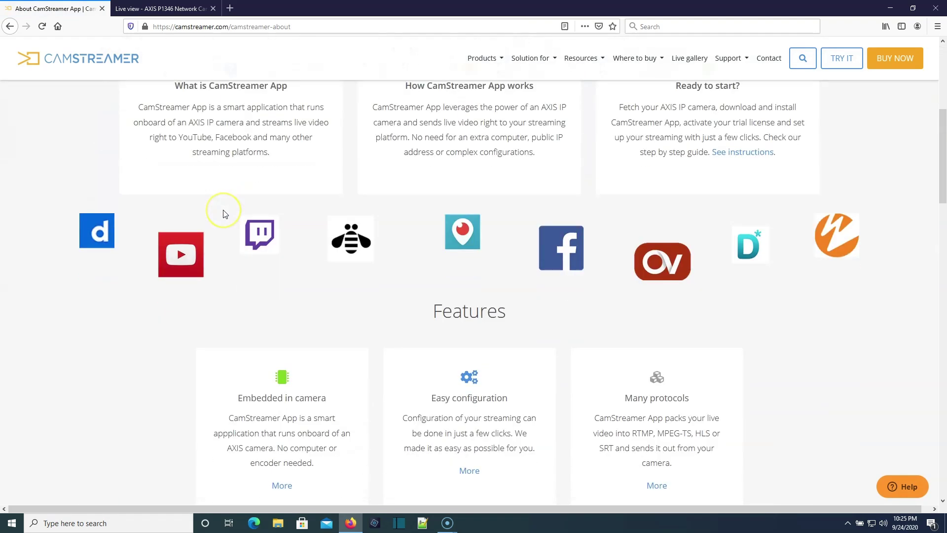
scroll(223, 213, down, 3)
scroll(223, 213, down, 2)
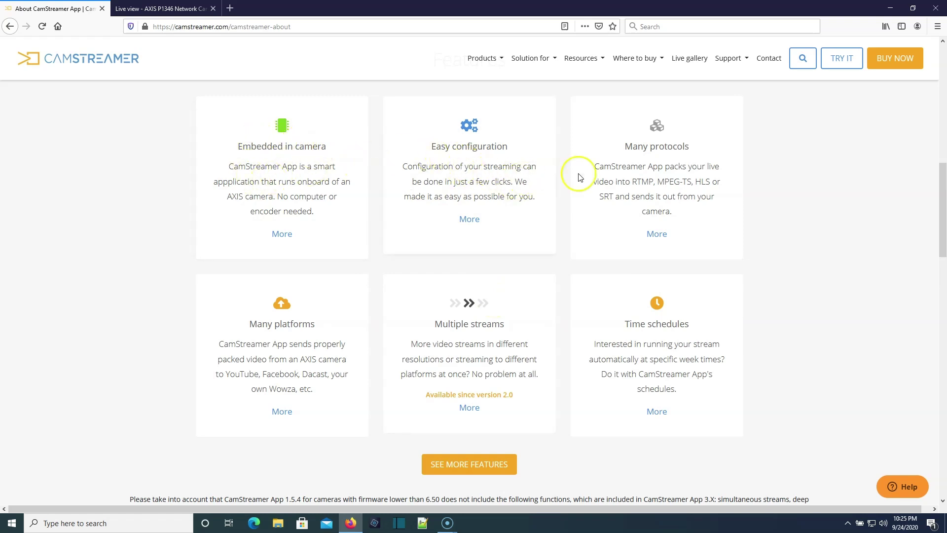
drag(608, 166, 723, 166)
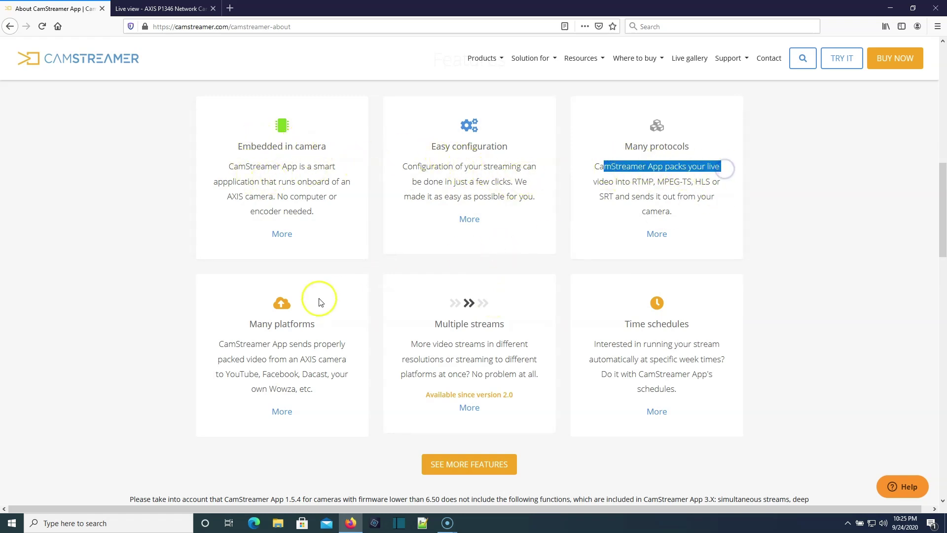
drag(256, 359, 300, 359)
drag(433, 343, 481, 344)
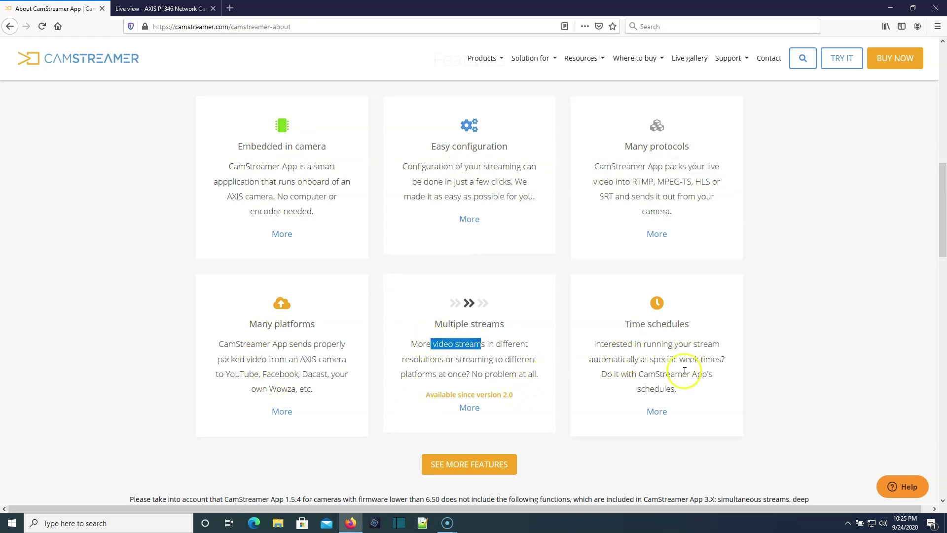
Go to the CamStreamer App Download page
scroll(652, 368, down, 3)
scroll(469, 323, down, 2)
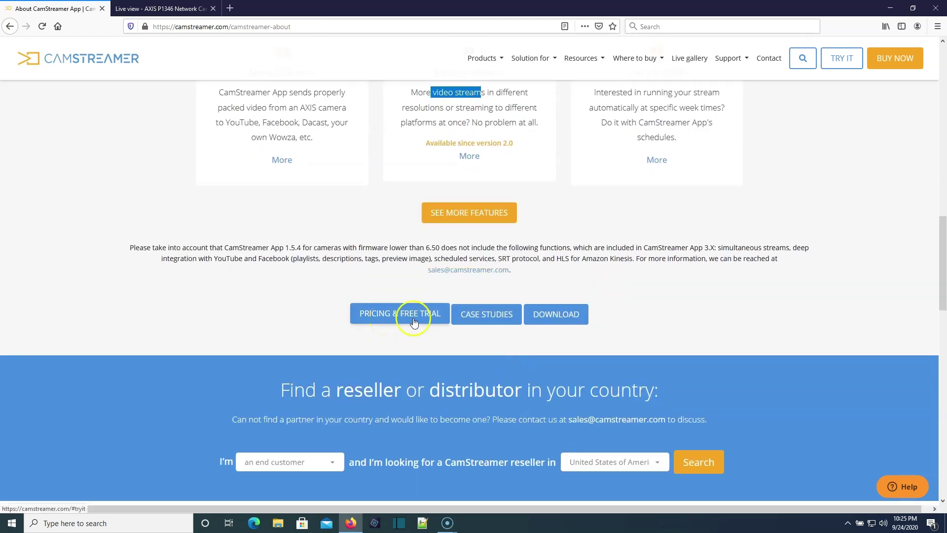
click(556, 315)
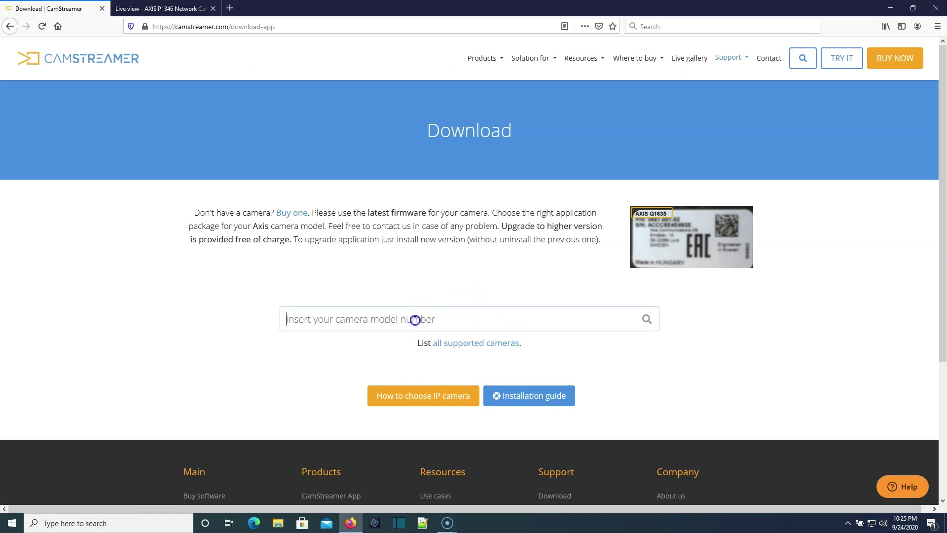
Show all supported cameras and scroll through the CamScripter and Store Occupancy Manager packages
click(416, 320)
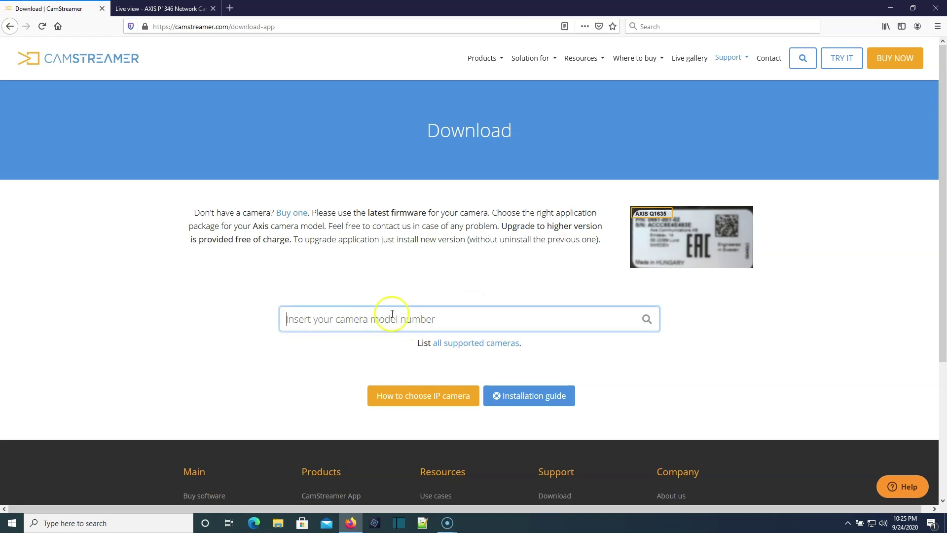
click(494, 343)
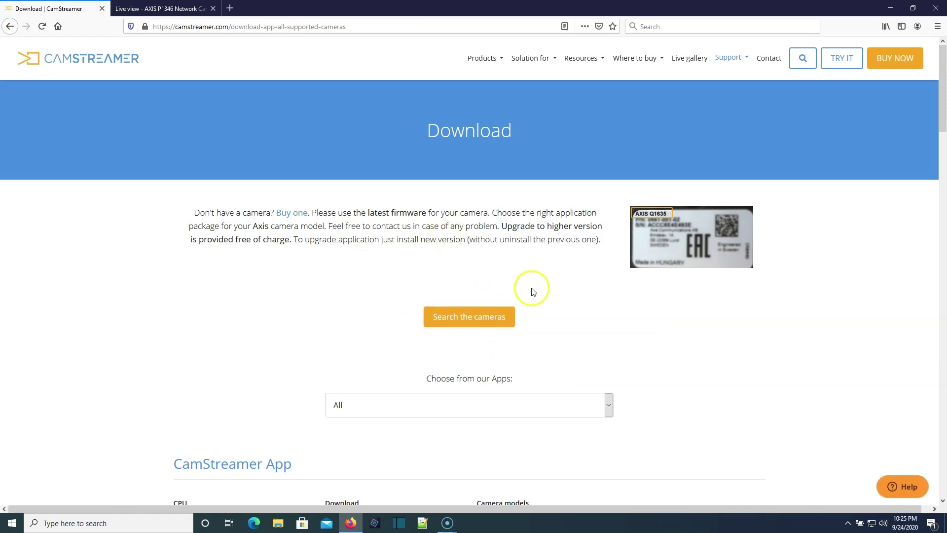
scroll(546, 313, down, 5)
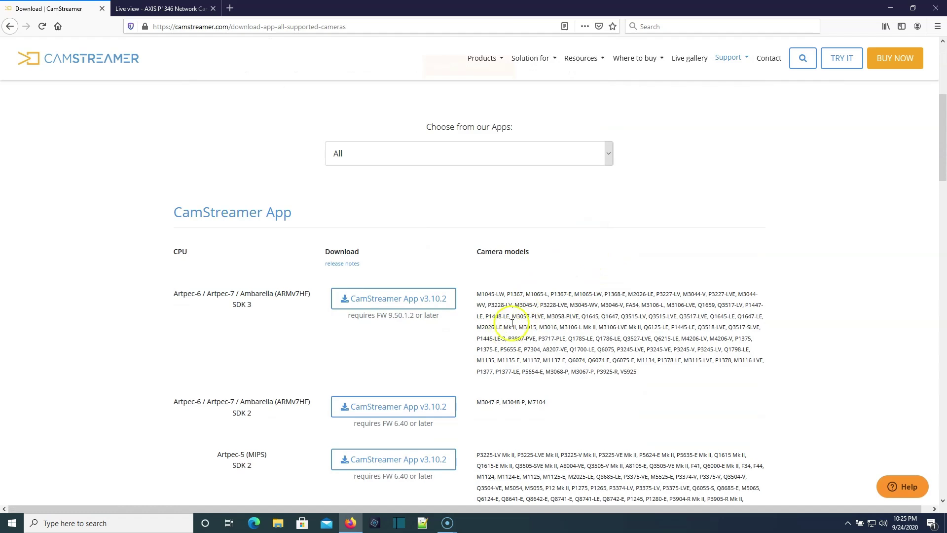
scroll(508, 316, down, 2)
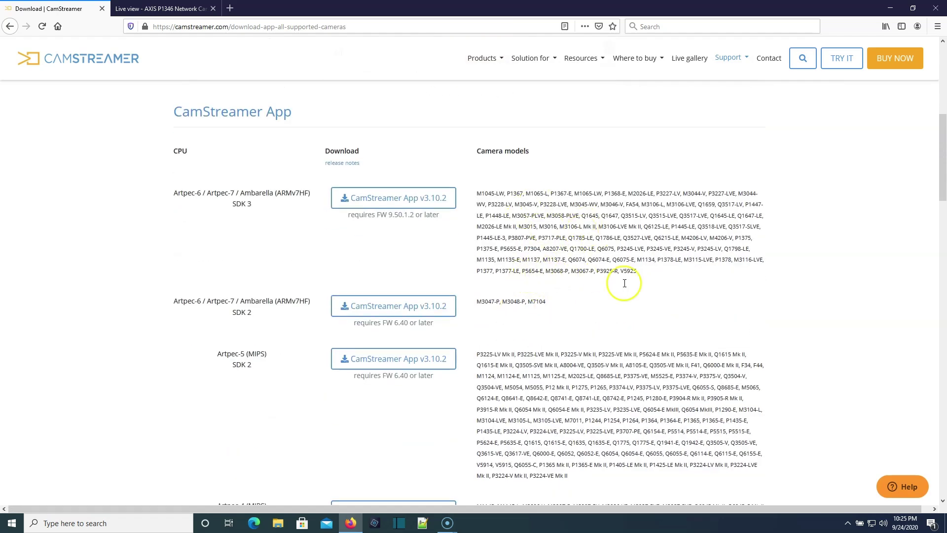
scroll(603, 338, down, 3)
scroll(610, 352, down, 3)
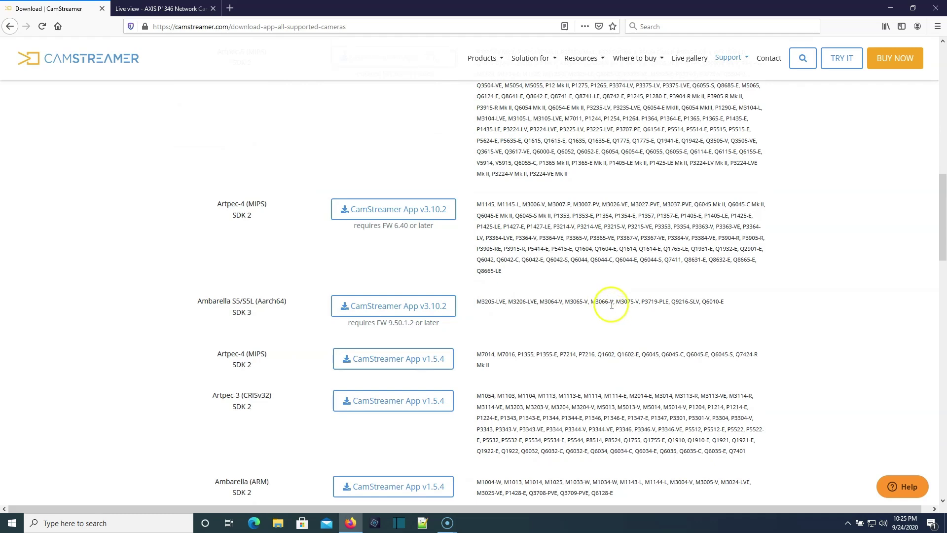
scroll(612, 304, down, 5)
Scroll the Download page packages list back up to the top
scroll(489, 311, up, 3)
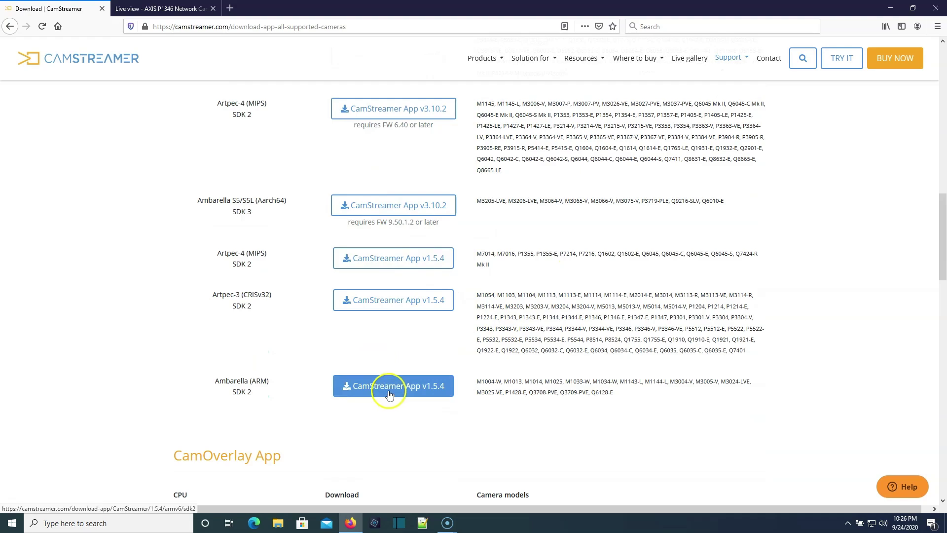
scroll(488, 360, up, 4)
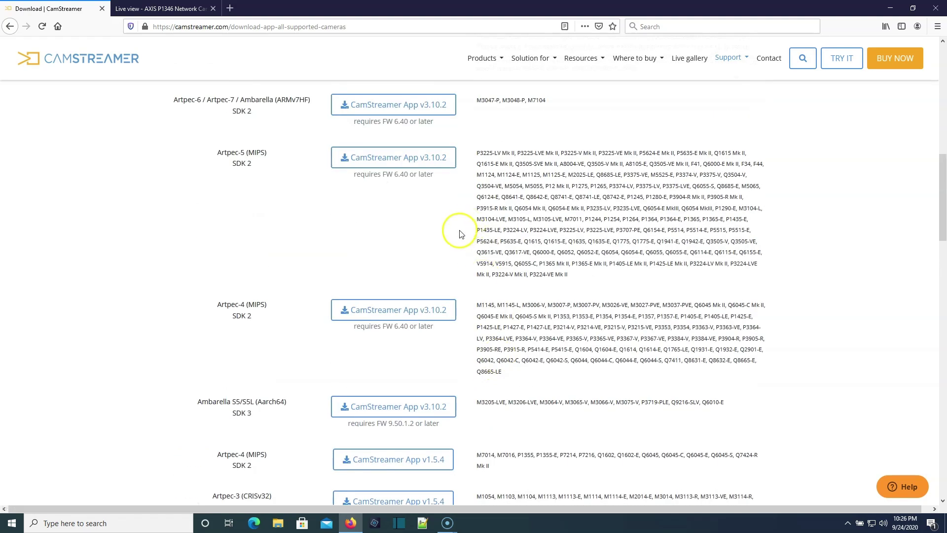
scroll(460, 234, up, 3)
scroll(462, 300, up, 3)
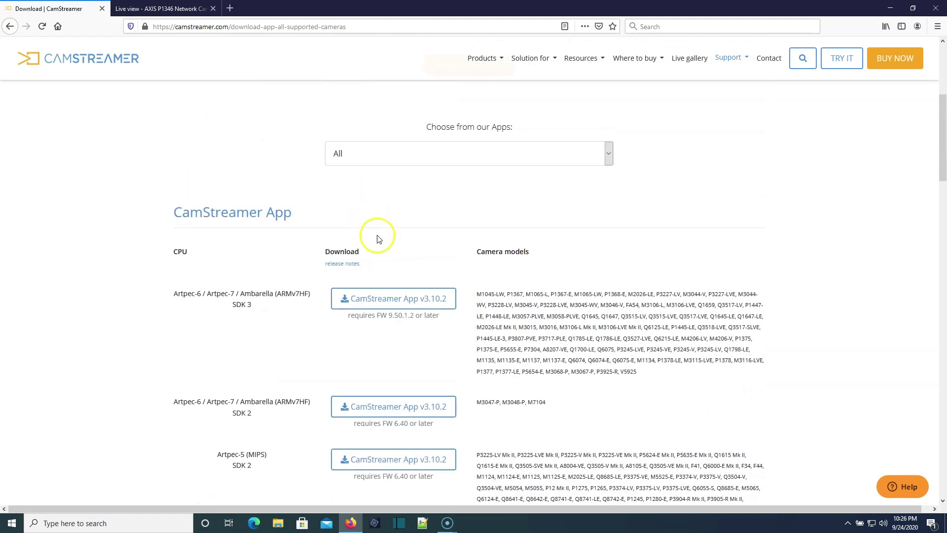
scroll(378, 239, down, 15)
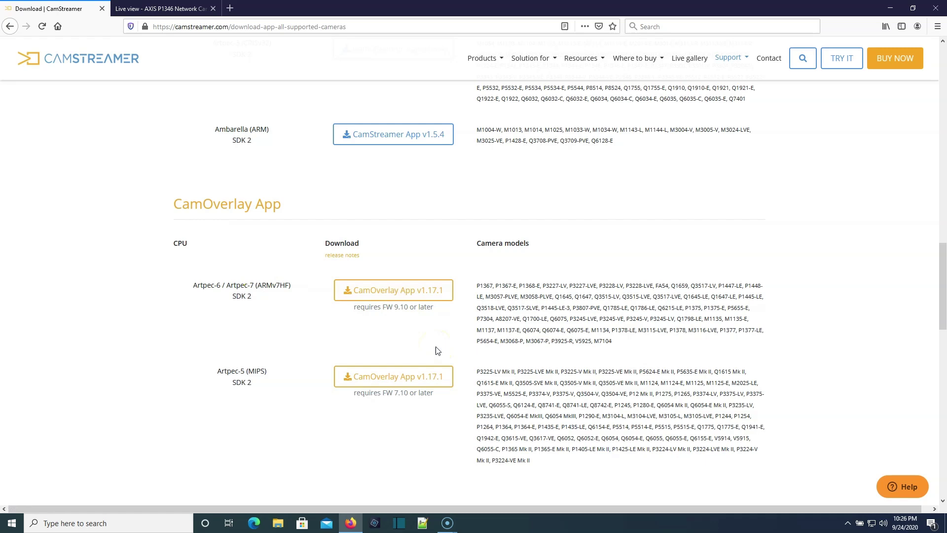
scroll(436, 351, down, 5)
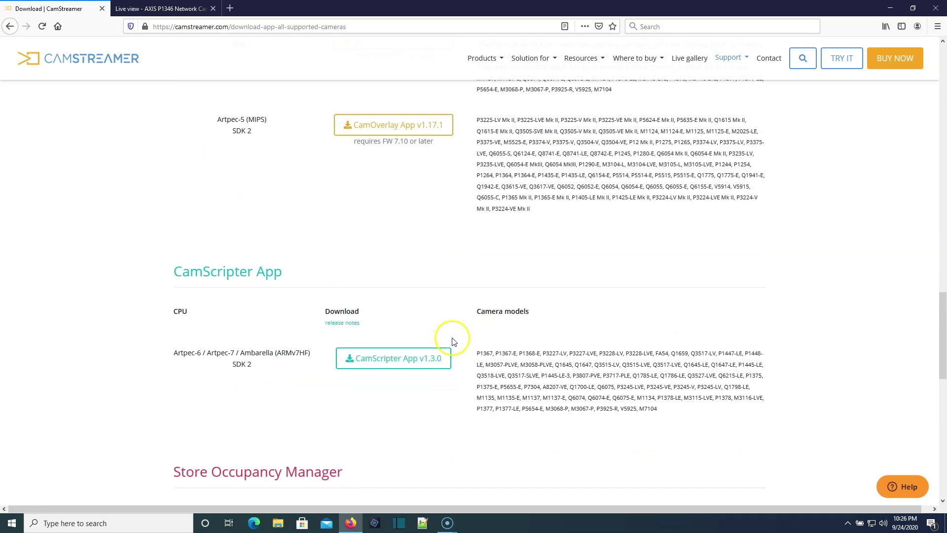
scroll(434, 375, up, 10)
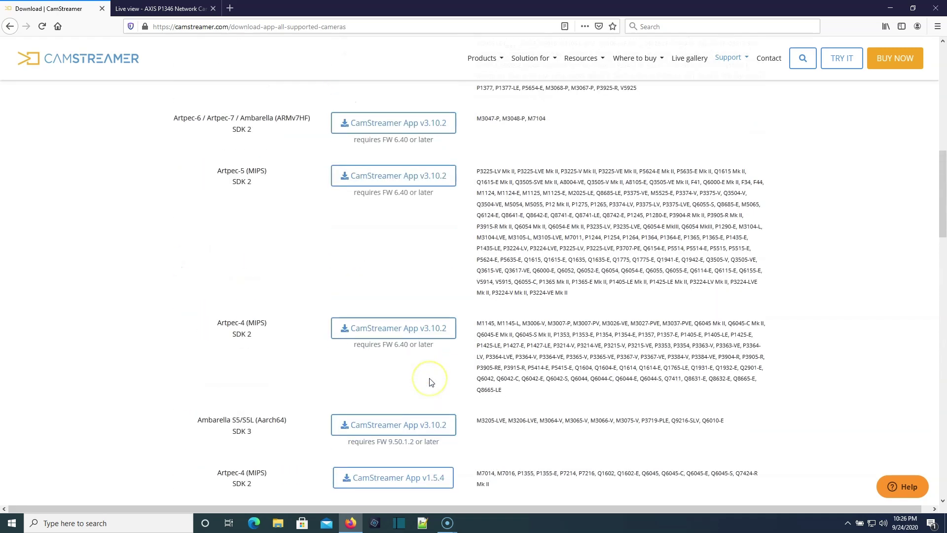
scroll(431, 381, up, 10)
scroll(431, 382, down, 20)
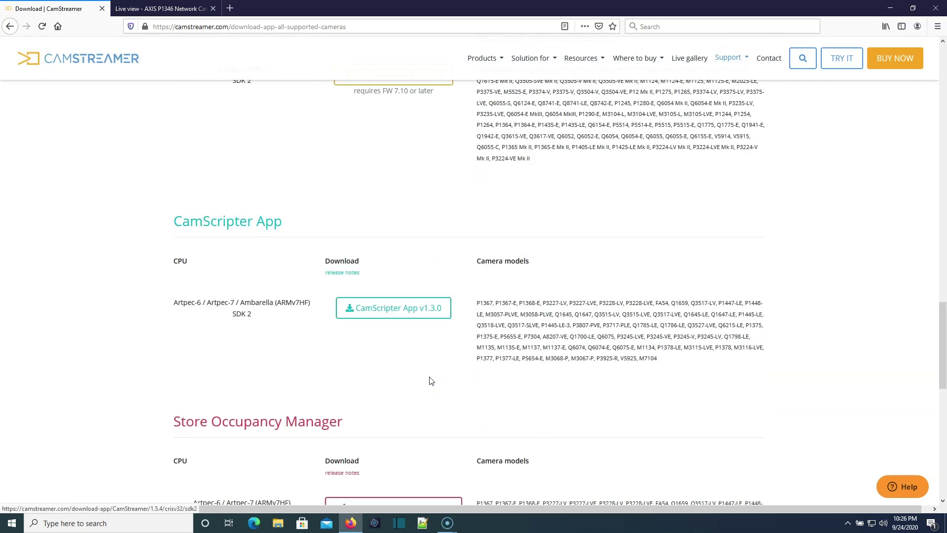
scroll(431, 380, down, 6)
scroll(374, 281, up, 20)
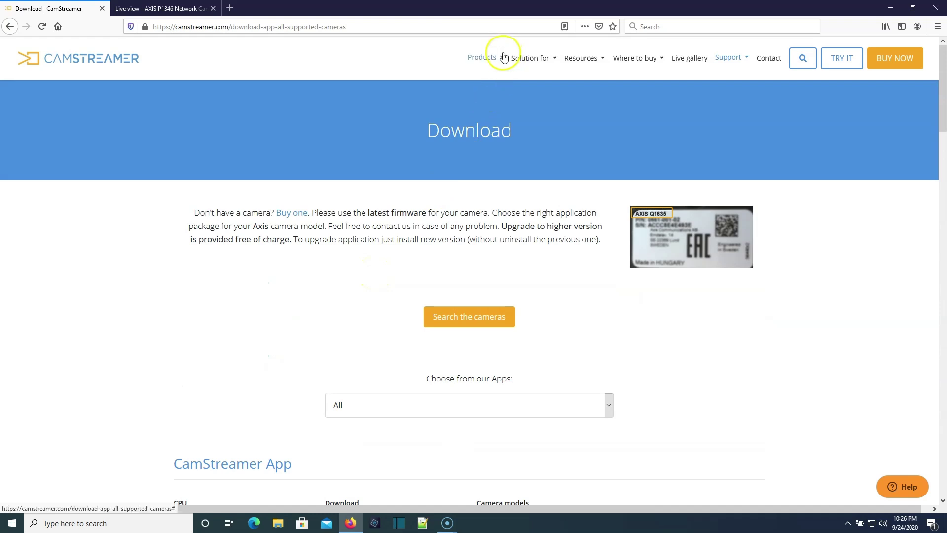
mouse_move(499, 57)
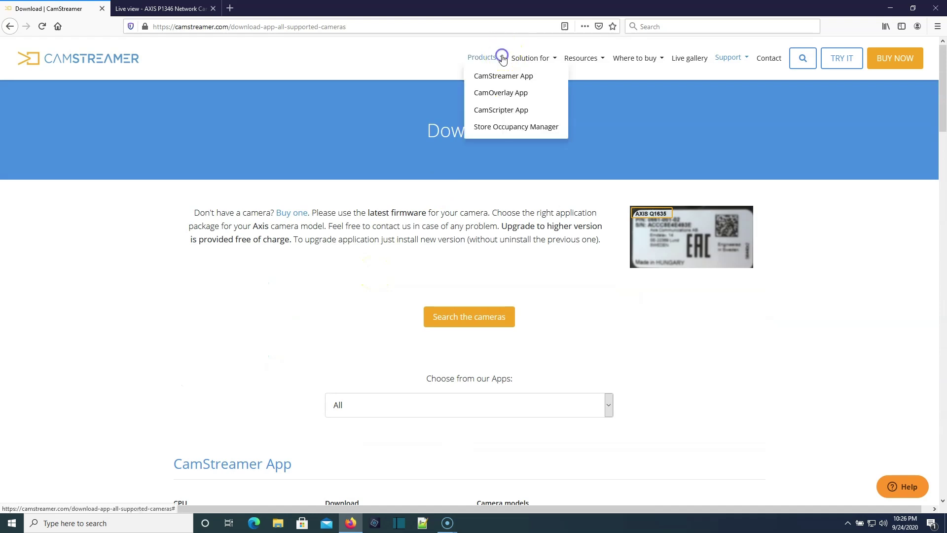
Open the CamOverlay App page and review its Weather, Info Ticker and PTZ Compass features
click(509, 96)
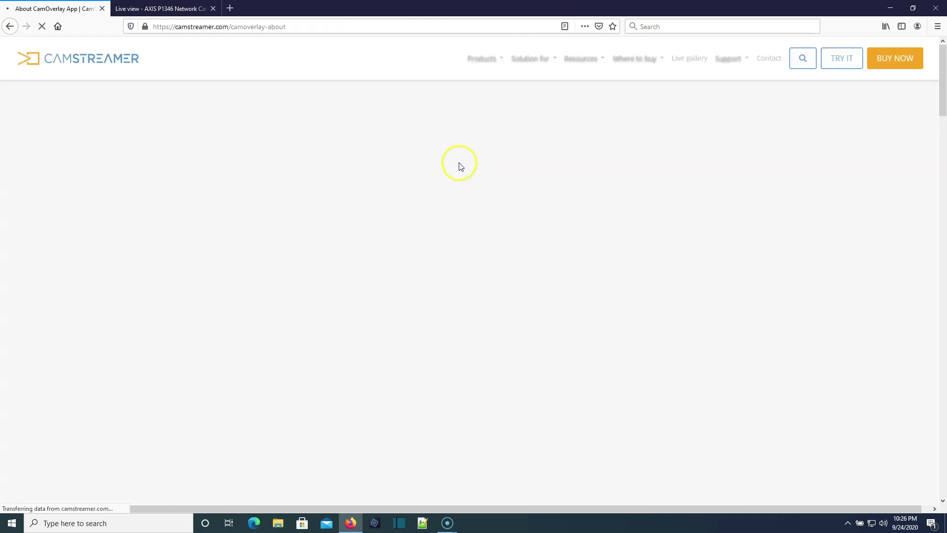
scroll(433, 202, down, 5)
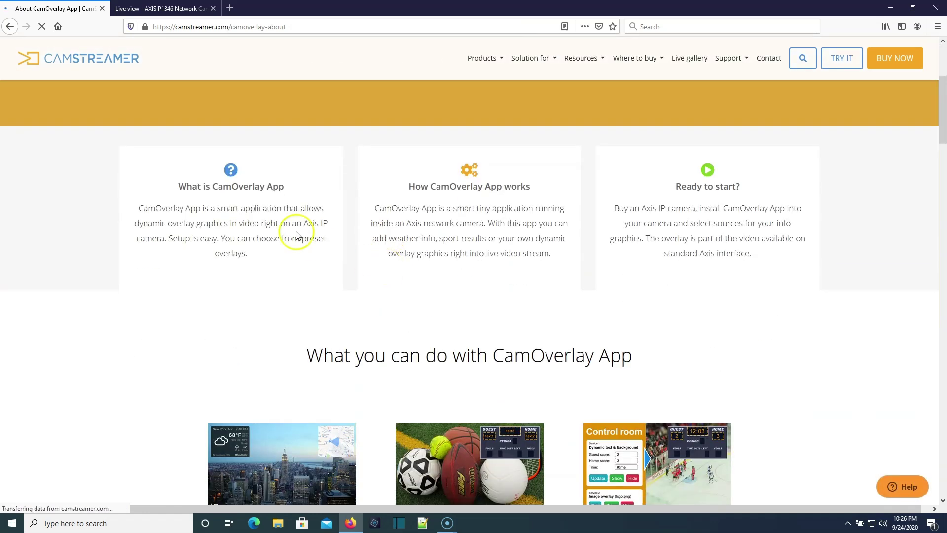
drag(215, 208, 250, 208)
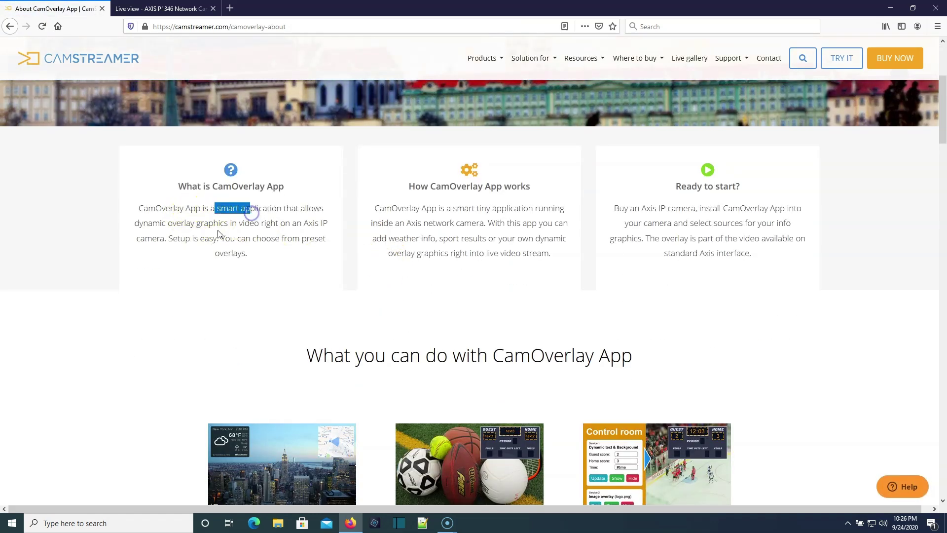
click(291, 248)
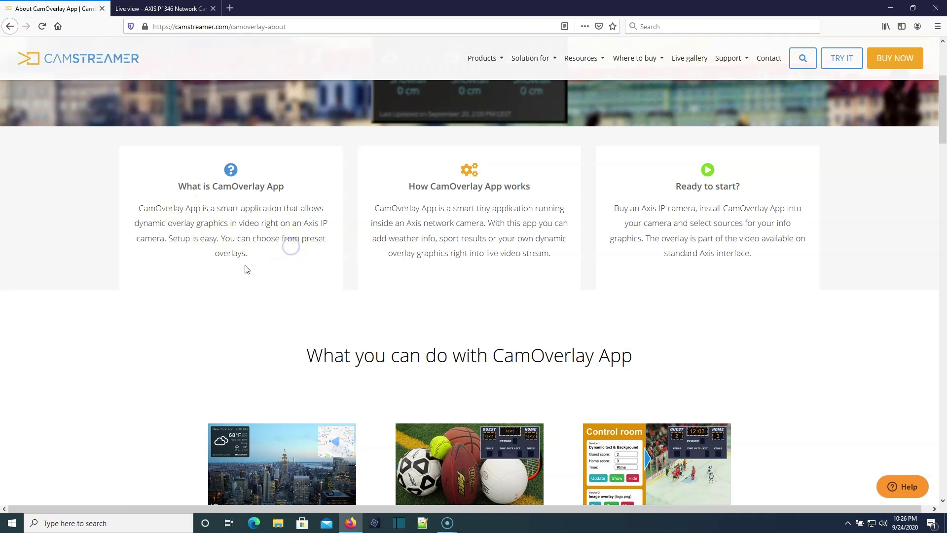
scroll(243, 267, down, 4)
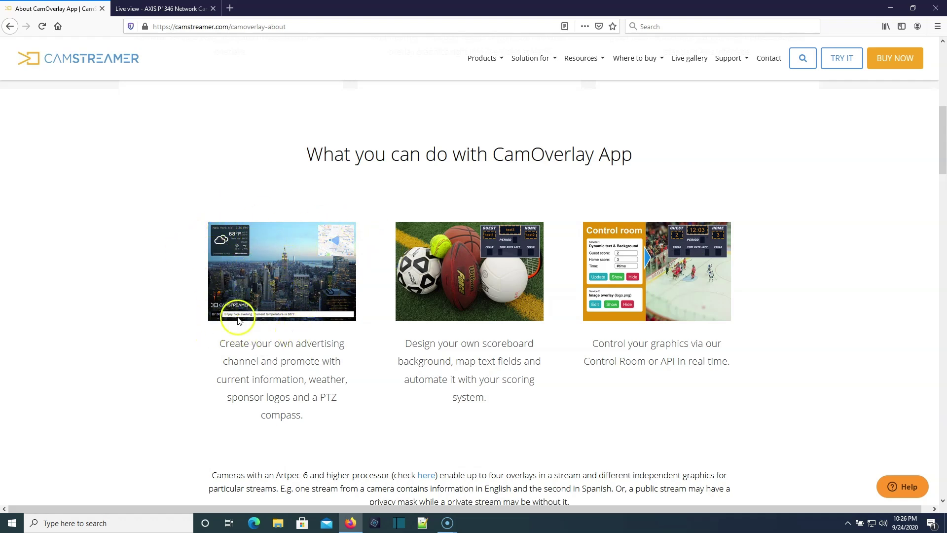
scroll(302, 367, down, 3)
scroll(301, 367, down, 3)
scroll(302, 370, down, 5)
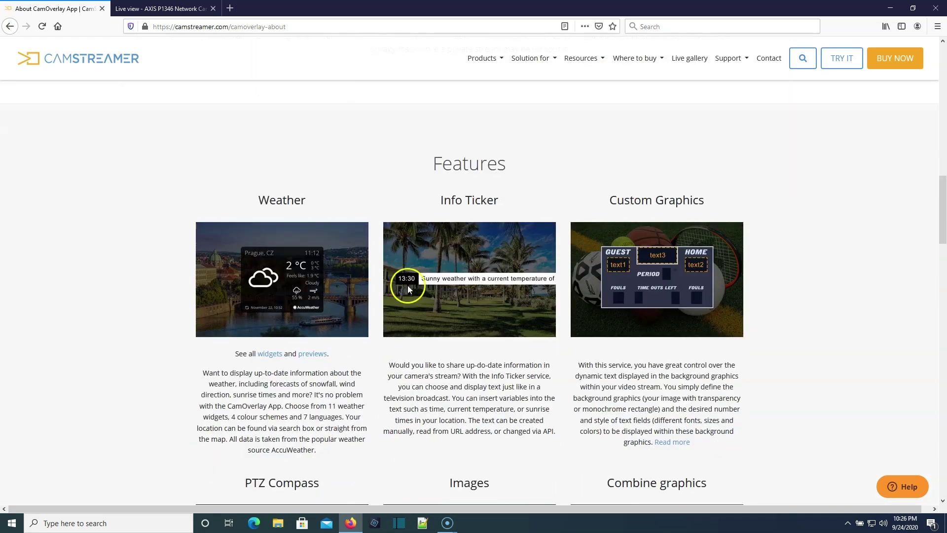
scroll(339, 323, down, 5)
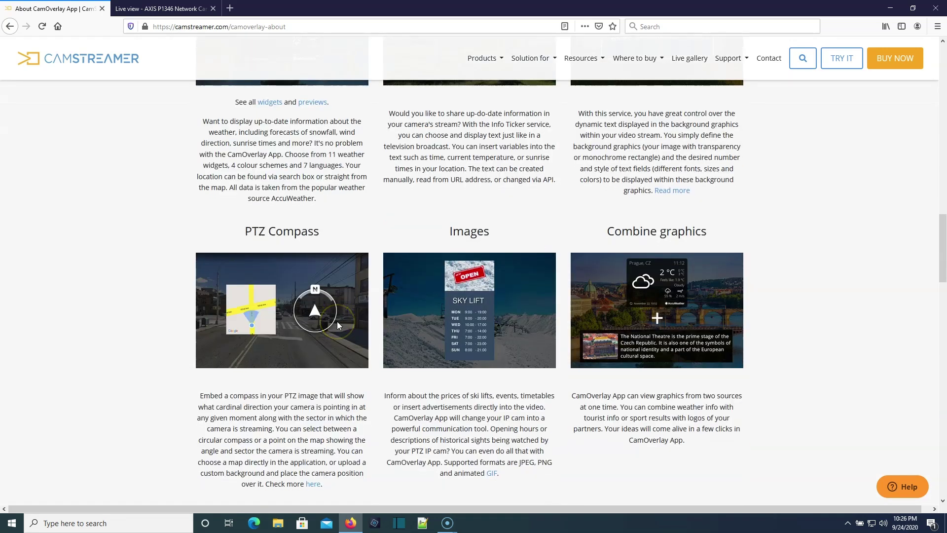
scroll(336, 322, up, 15)
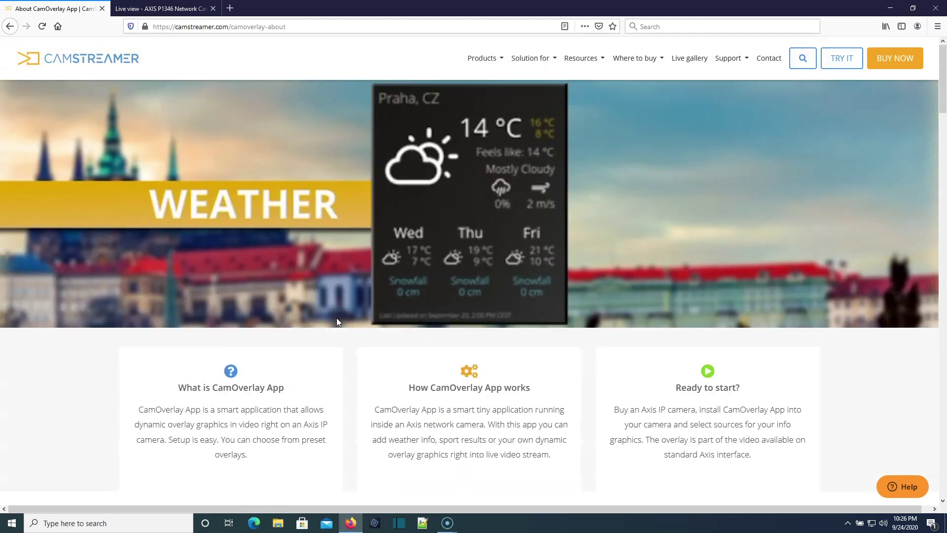
Open the CamScripter App page and read its 'micro apps' description
mouse_move(491, 58)
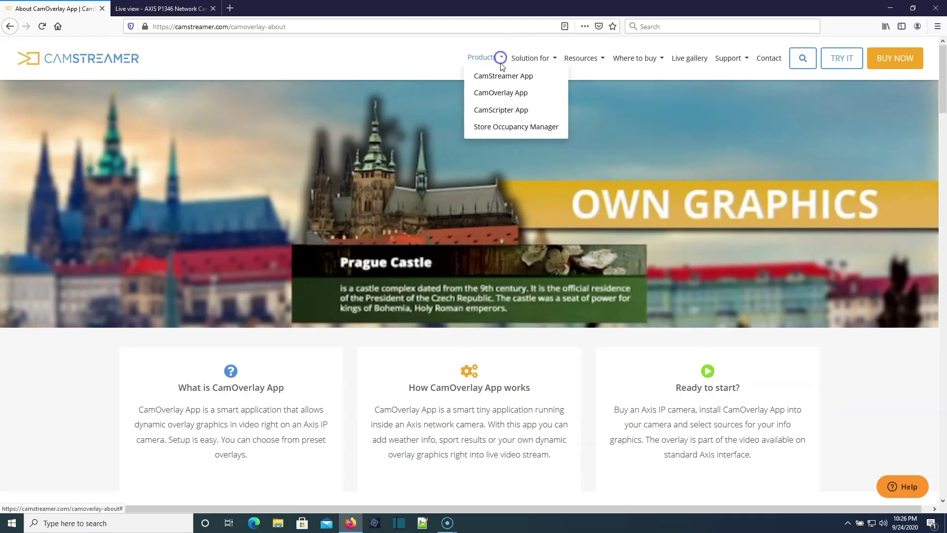
click(499, 111)
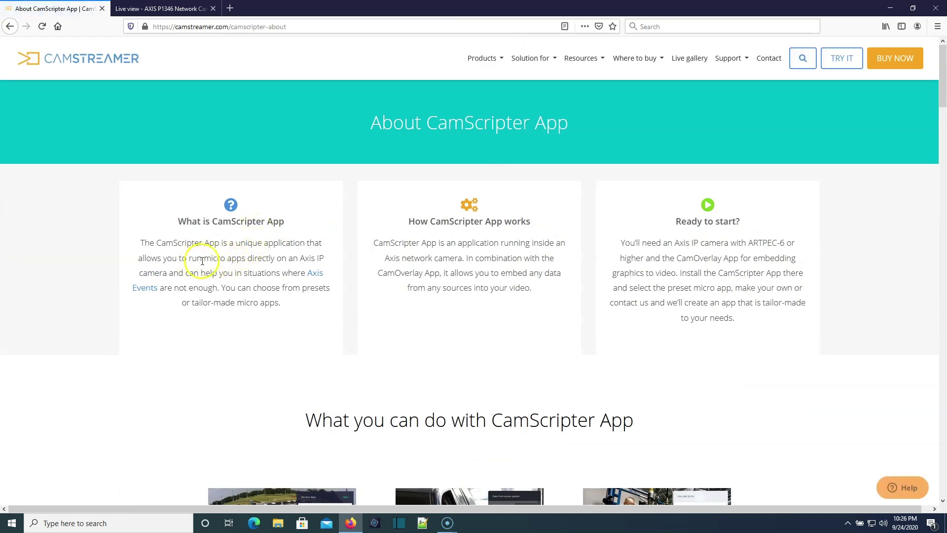
drag(203, 258, 246, 259)
click(268, 258)
Review the 'What you can do' section, then open the Store Occupancy Manager page
scroll(338, 294, down, 4)
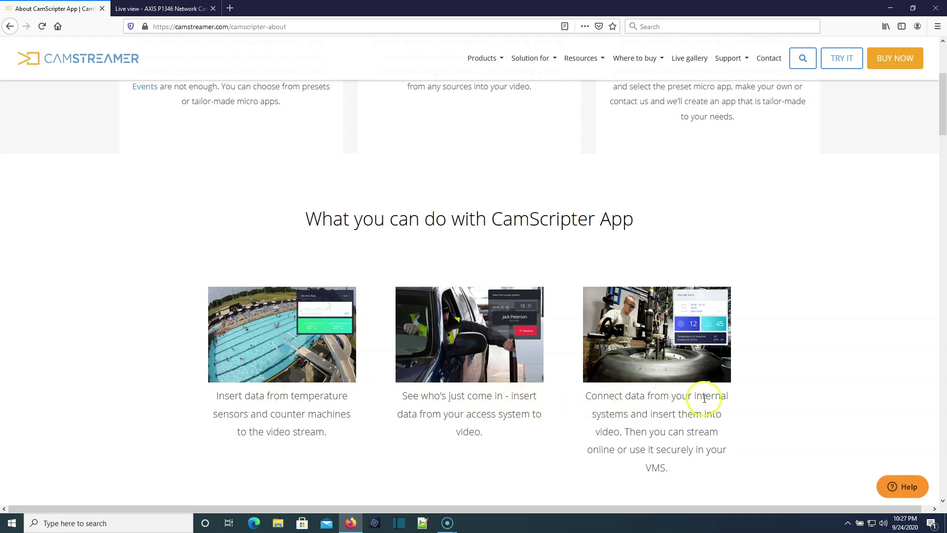
scroll(701, 411, down, 8)
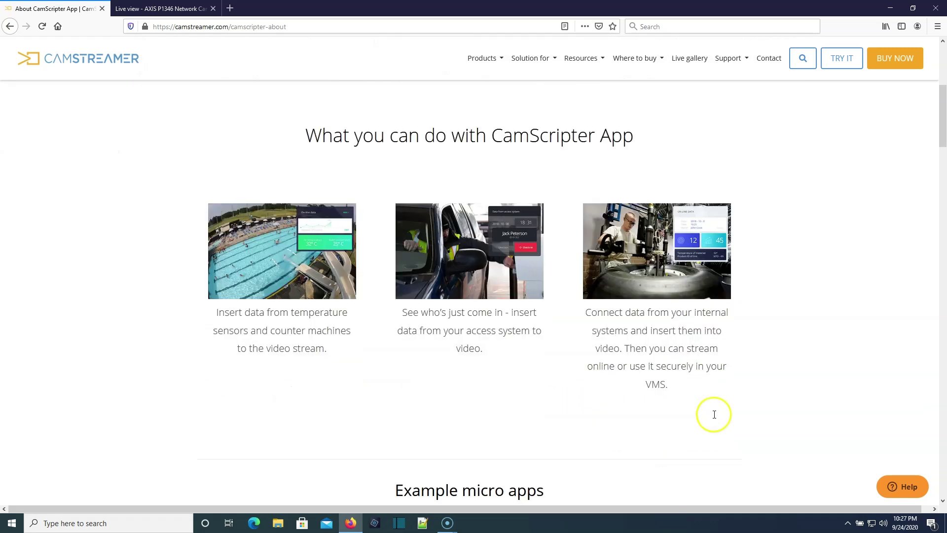
scroll(716, 418, up, 12)
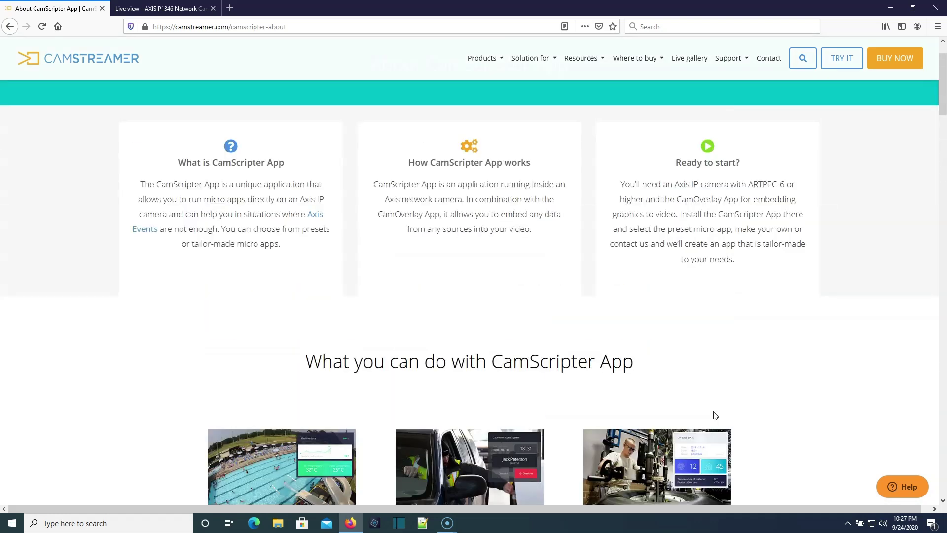
mouse_move(495, 58)
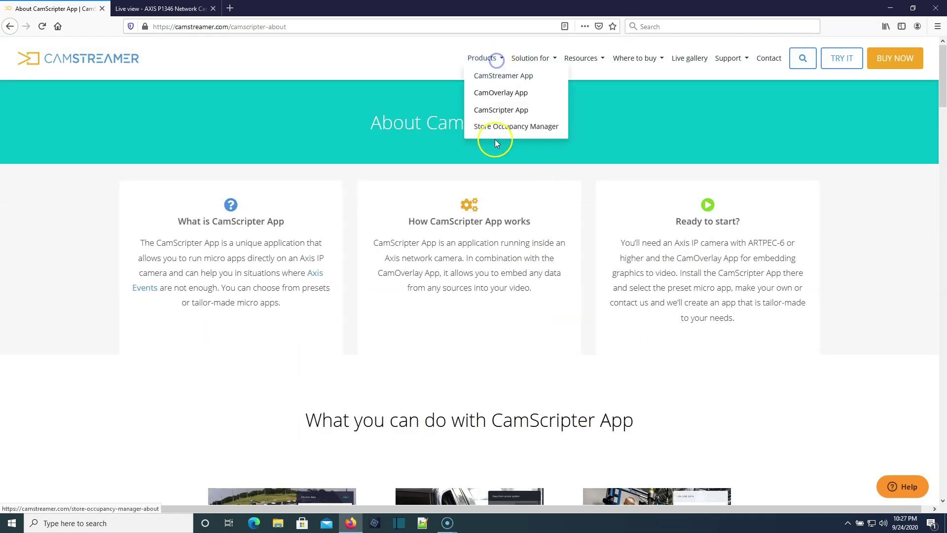
click(498, 127)
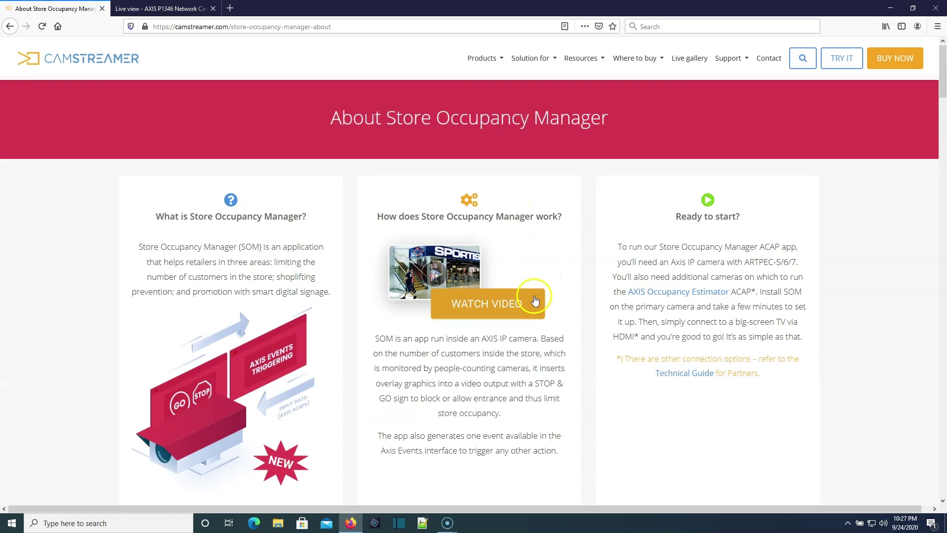
Review the Store Occupancy Manager features, including the Show marketing promos section
scroll(528, 296, down, 4)
scroll(495, 220, down, 3)
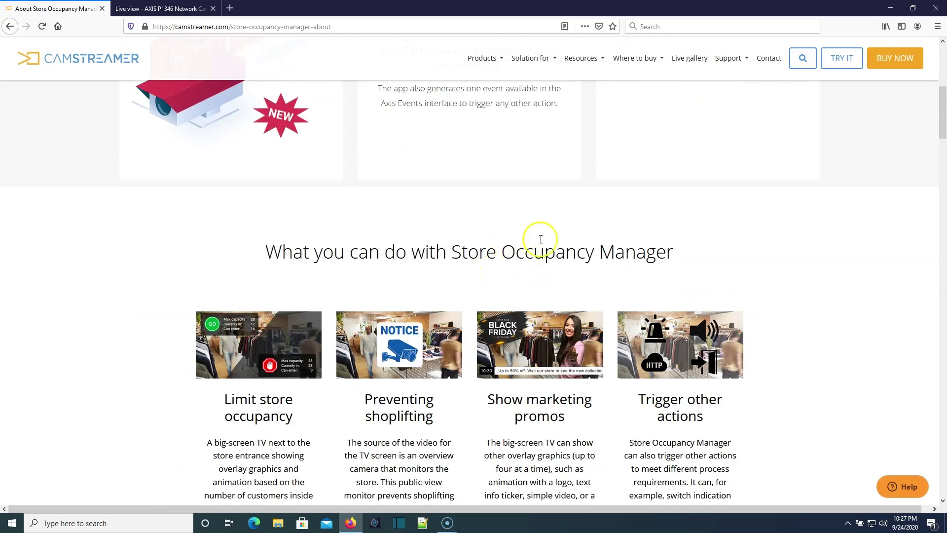
scroll(513, 276, down, 2)
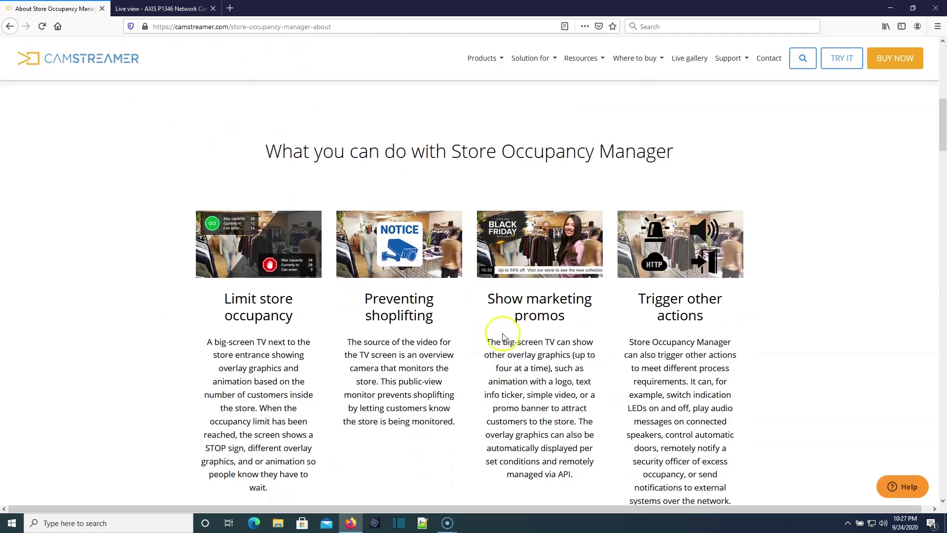
drag(495, 302, 581, 319)
click(581, 318)
scroll(554, 345, down, 4)
scroll(554, 342, up, 4)
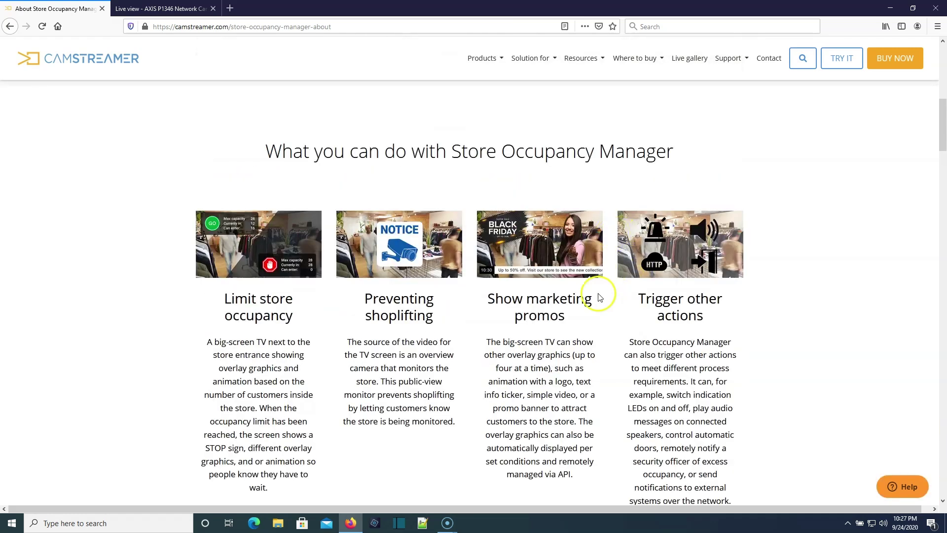
drag(482, 298, 587, 328)
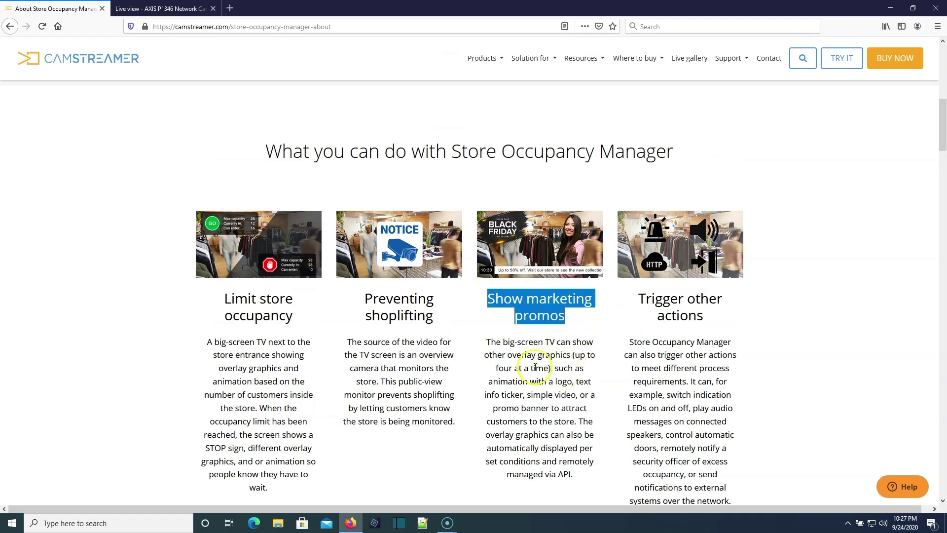
scroll(534, 367, up, 9)
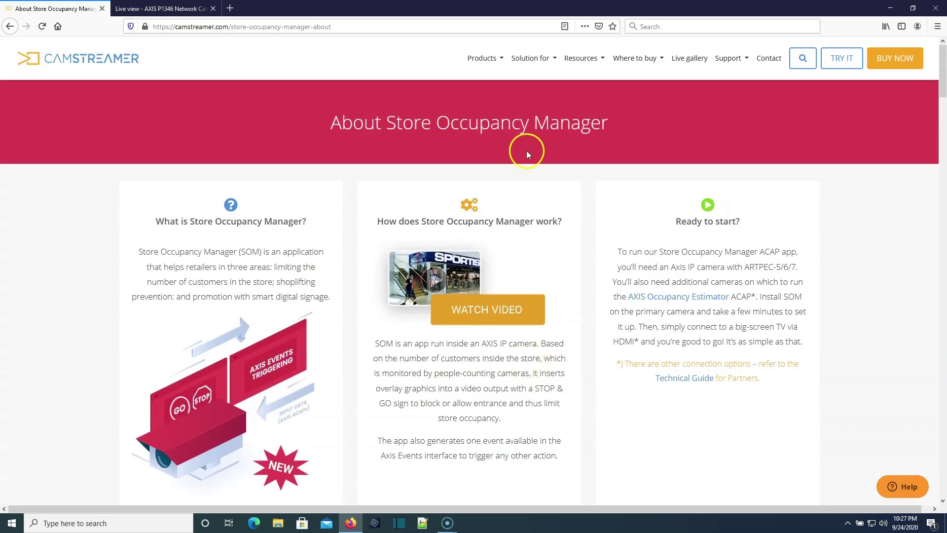
Return to the CamStreamer App page, then open the Live gallery of streams
click(469, 58)
click(483, 78)
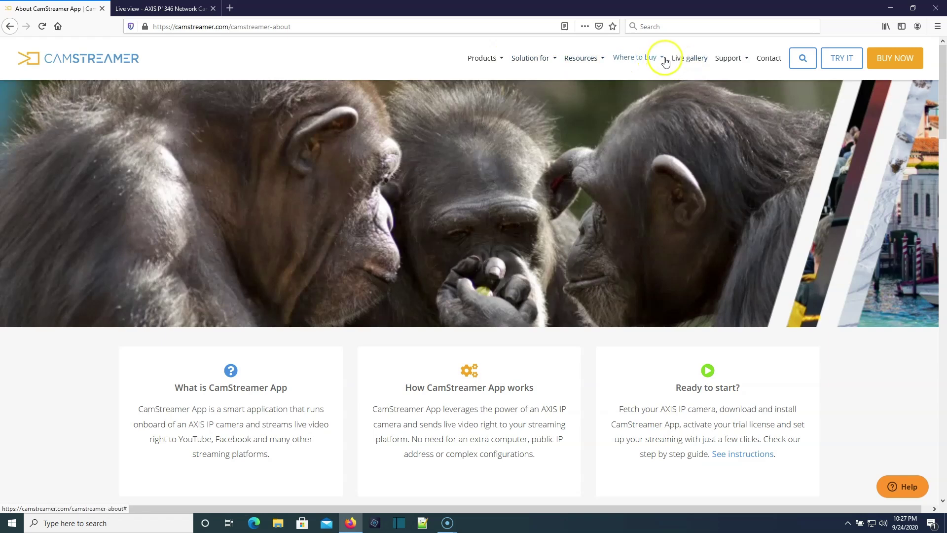
click(703, 62)
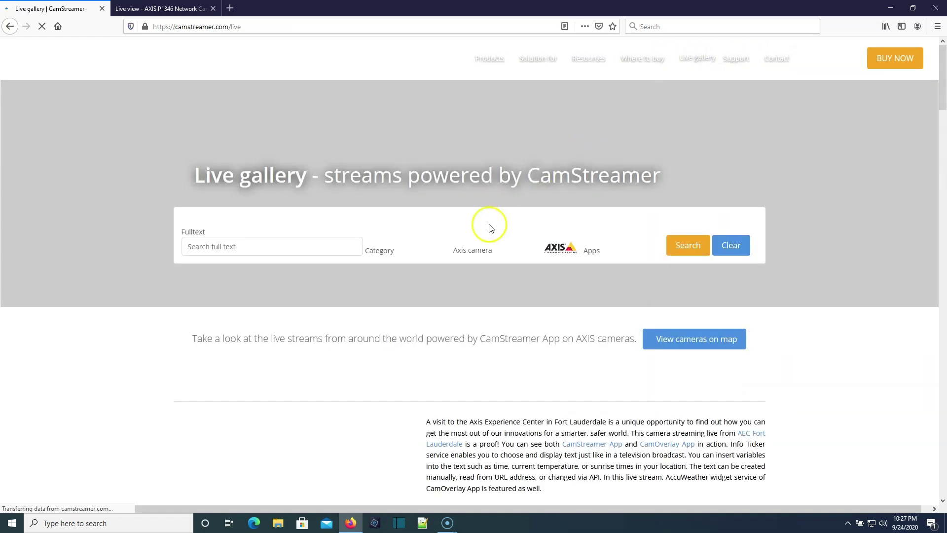
scroll(490, 233, down, 2)
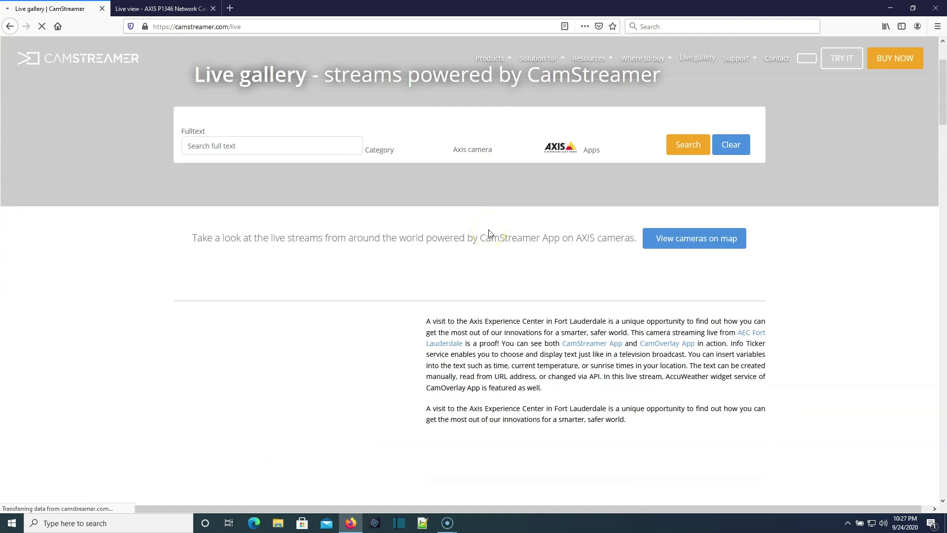
scroll(493, 237, down, 7)
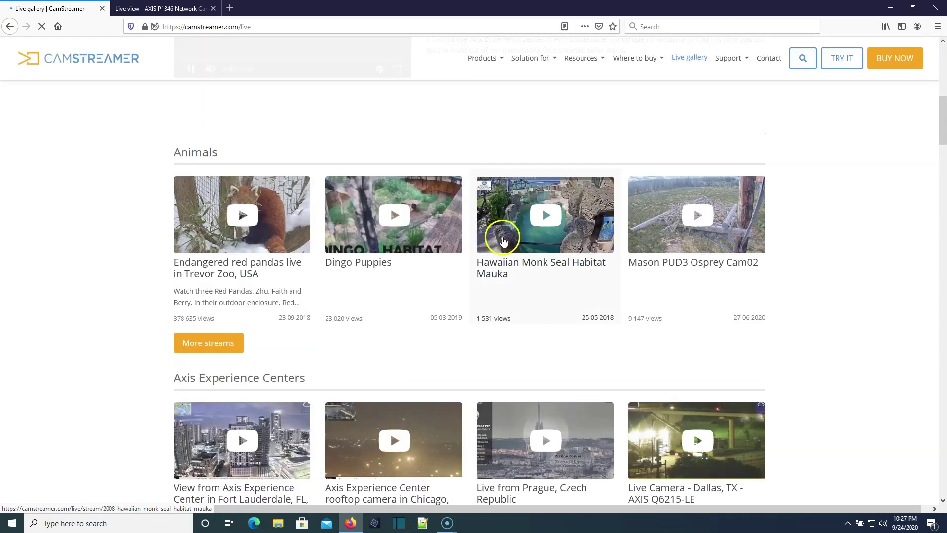
scroll(503, 240, up, 5)
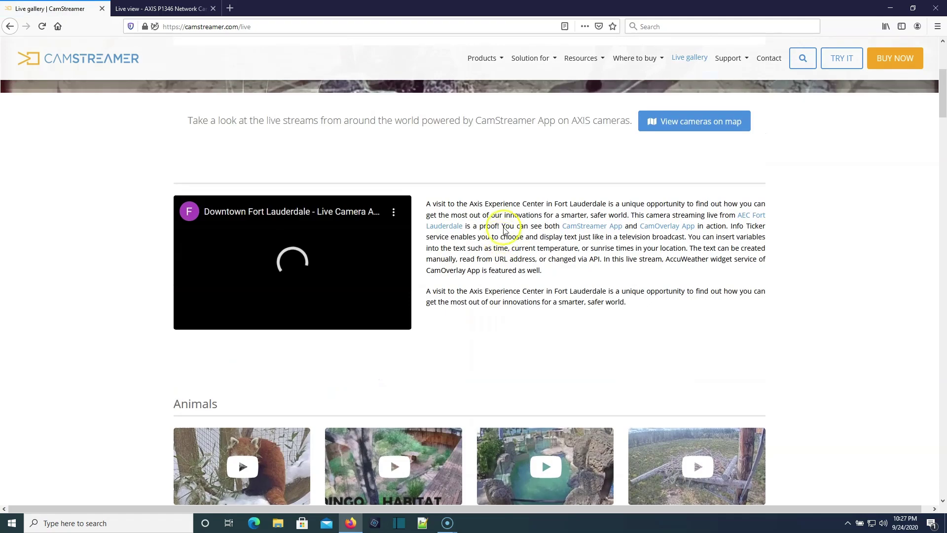
scroll(499, 231, down, 8)
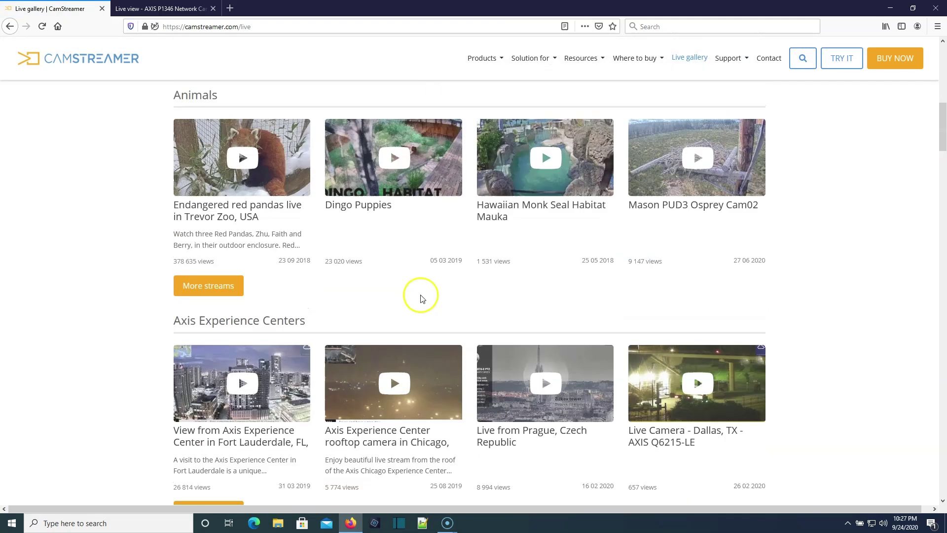
scroll(422, 294, down, 8)
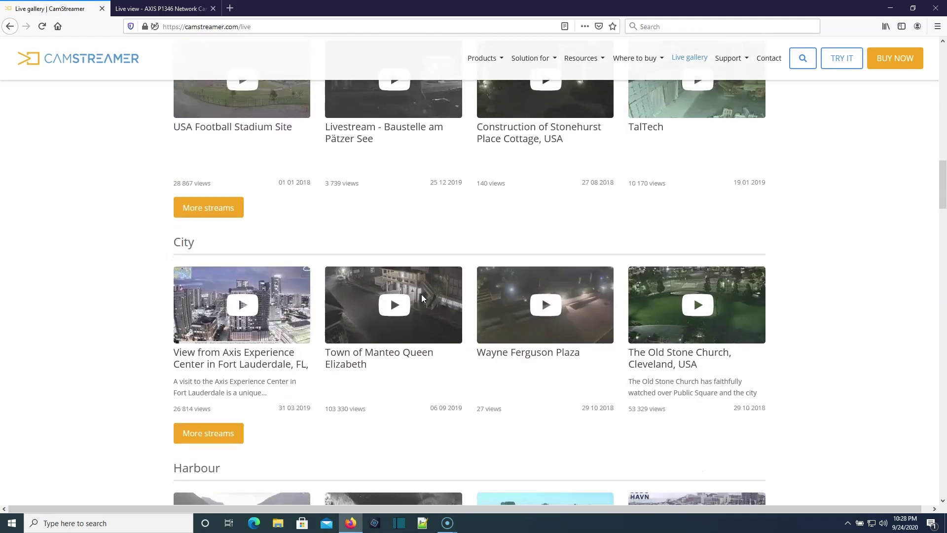
scroll(422, 294, up, 13)
scroll(421, 291, up, 7)
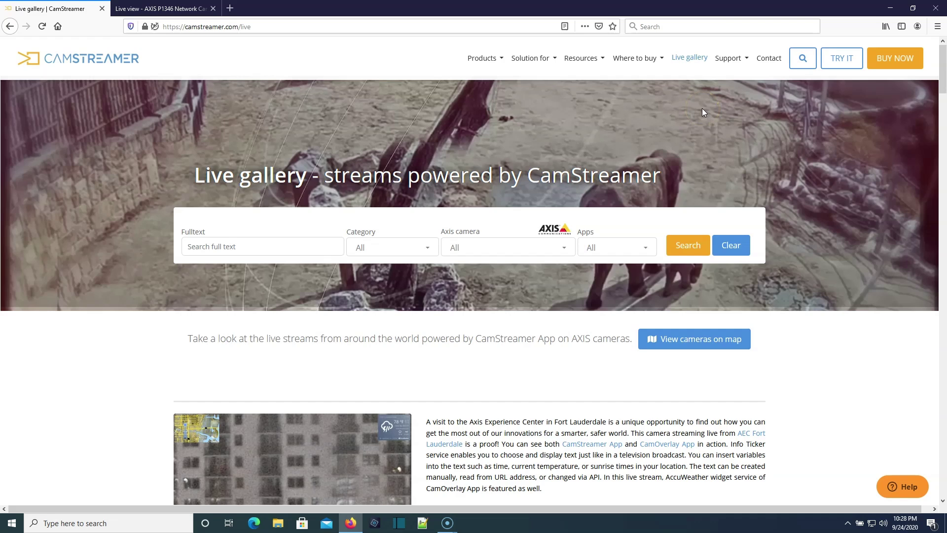
scroll(634, 170, down, 5)
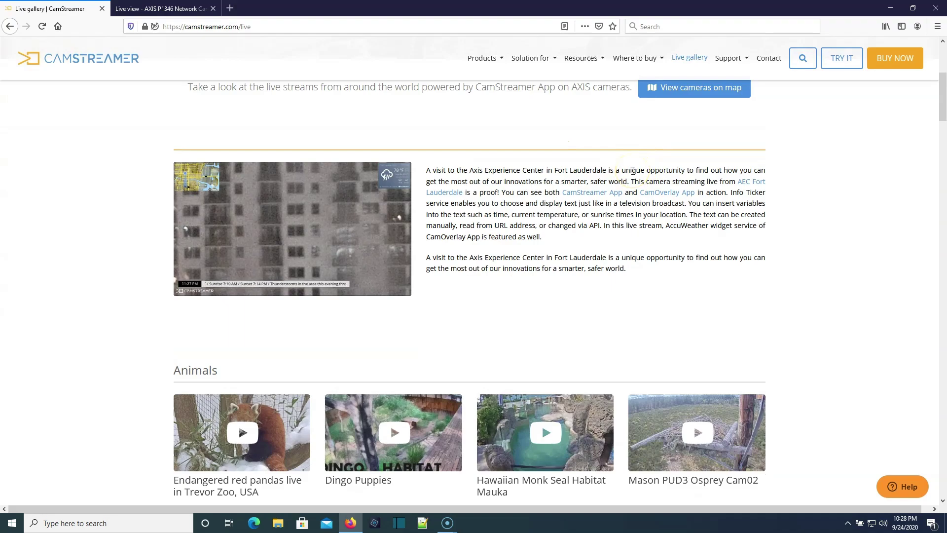
scroll(633, 178, down, 20)
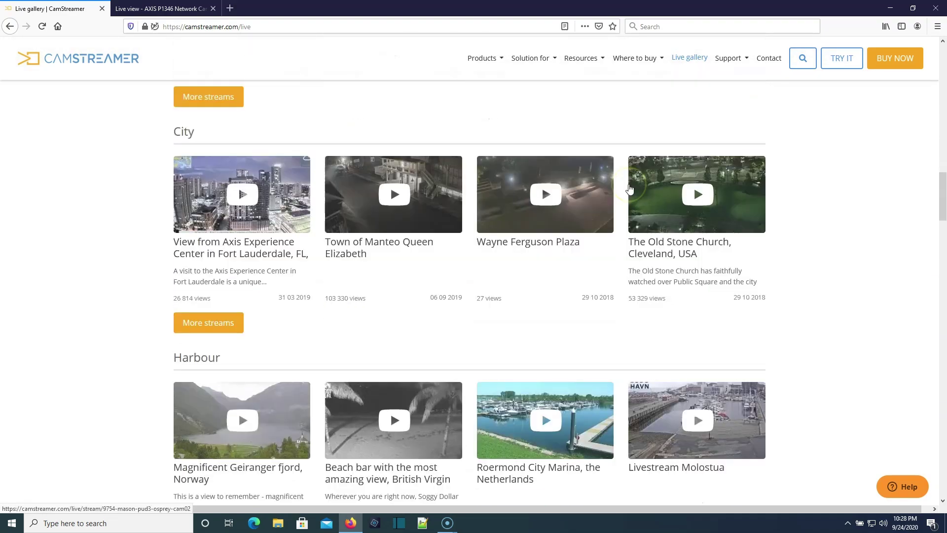
scroll(630, 189, down, 10)
scroll(628, 185, up, 14)
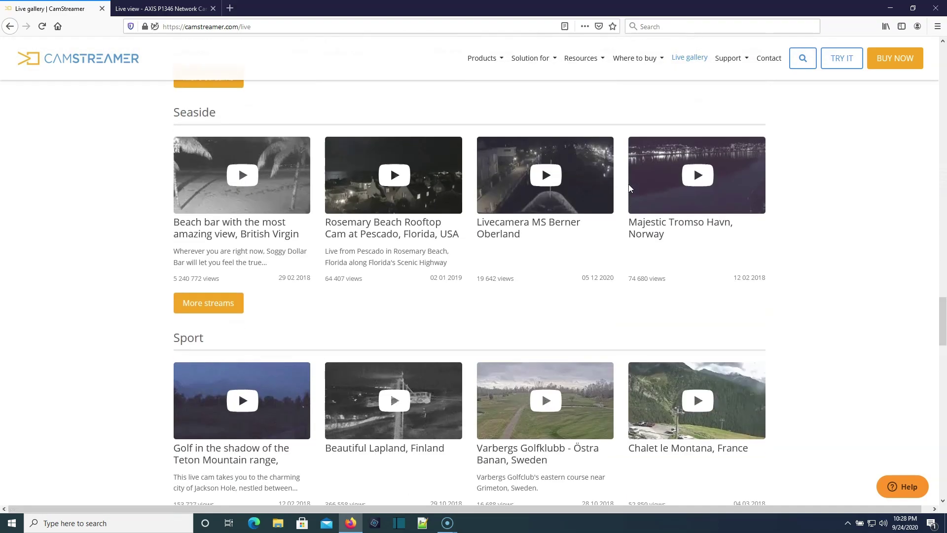
scroll(629, 186, up, 20)
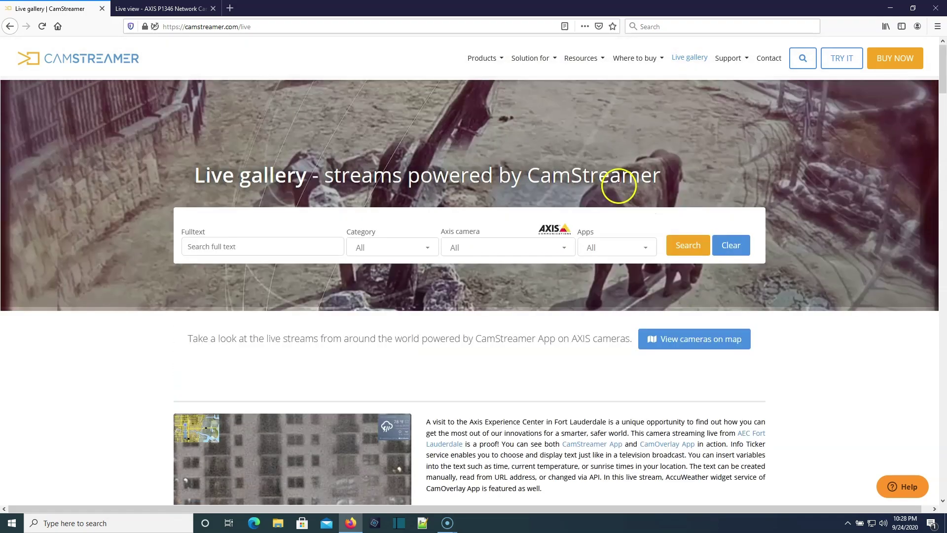
click(658, 58)
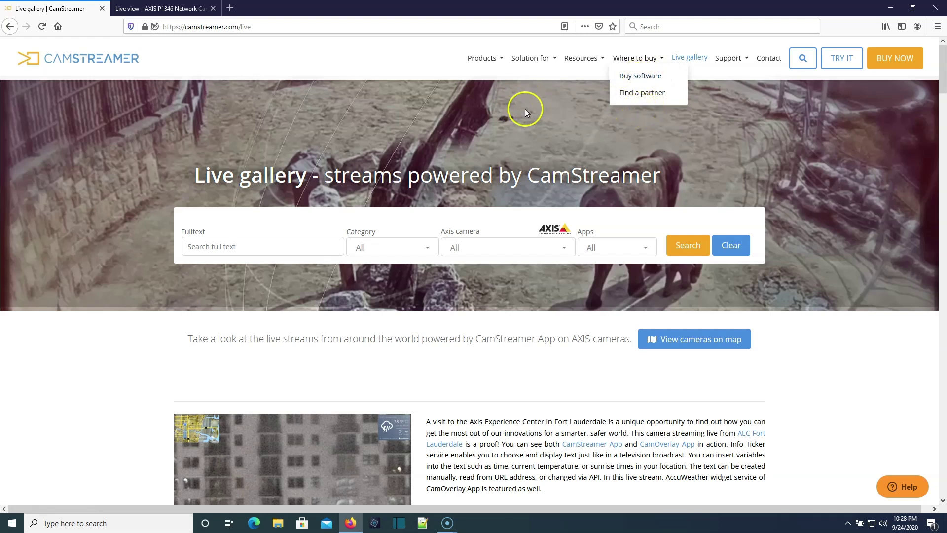
click(596, 121)
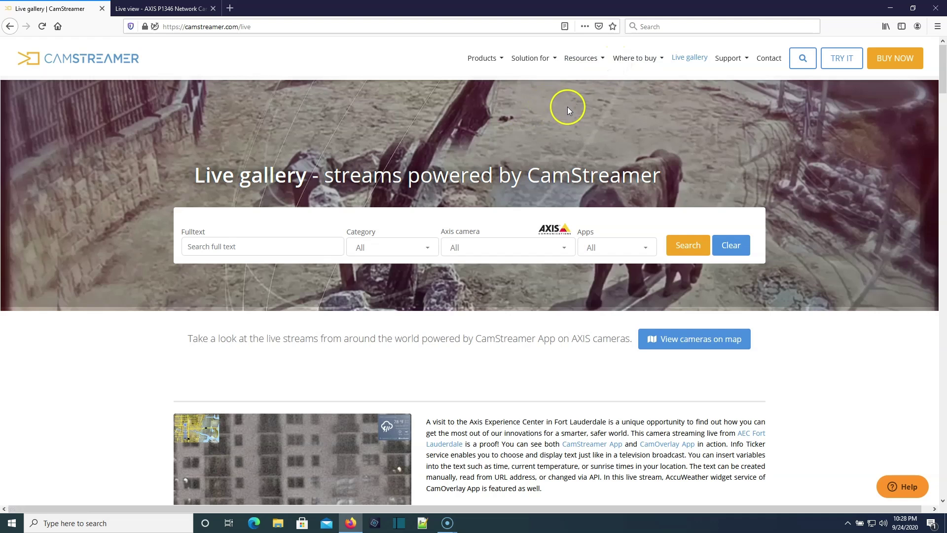
click(636, 59)
click(578, 56)
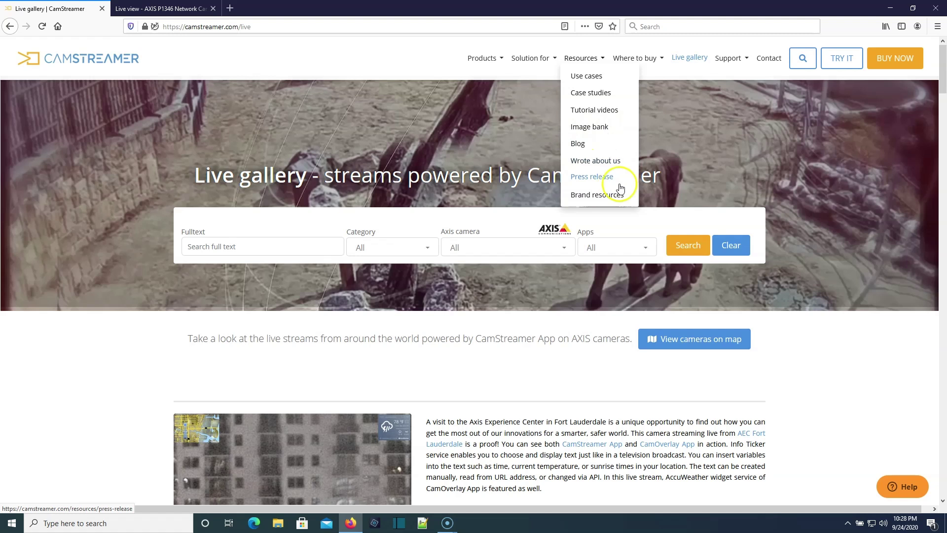
click(531, 61)
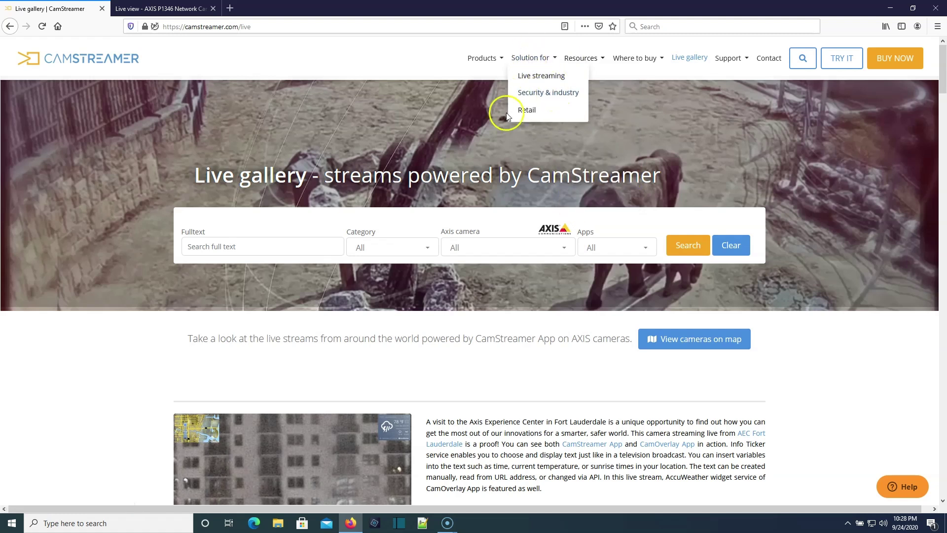
click(656, 157)
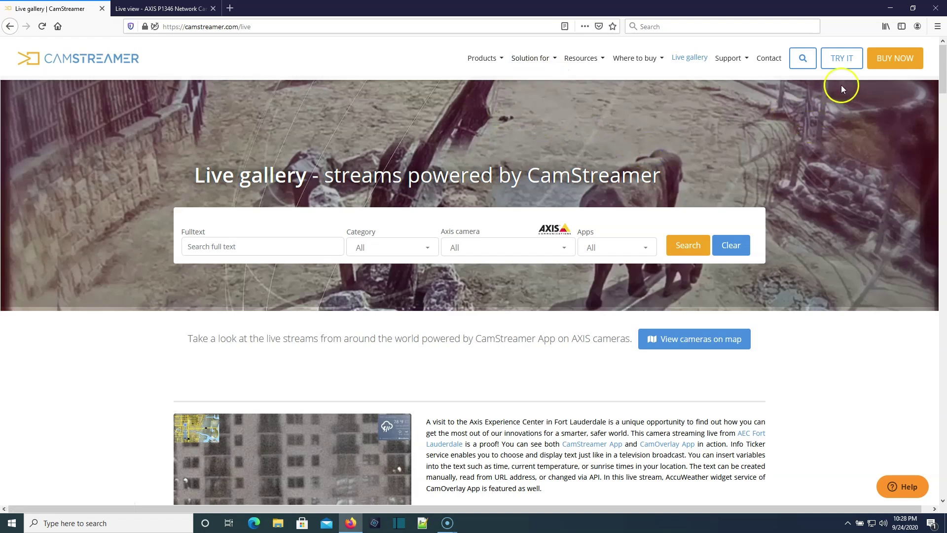
click(846, 63)
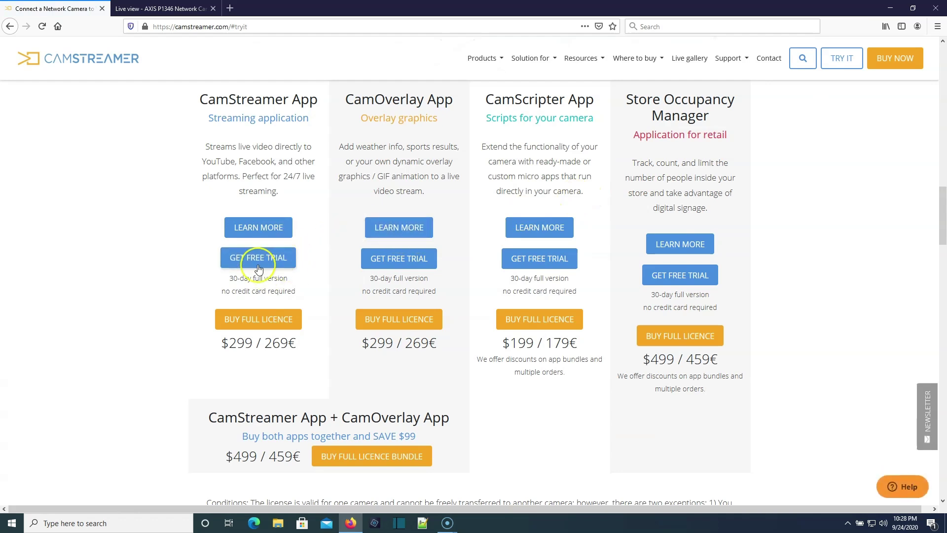
Review the 30-day trial note and the $499 CamStreamer App + CamOverlay App bundle
drag(234, 278, 302, 291)
click(300, 290)
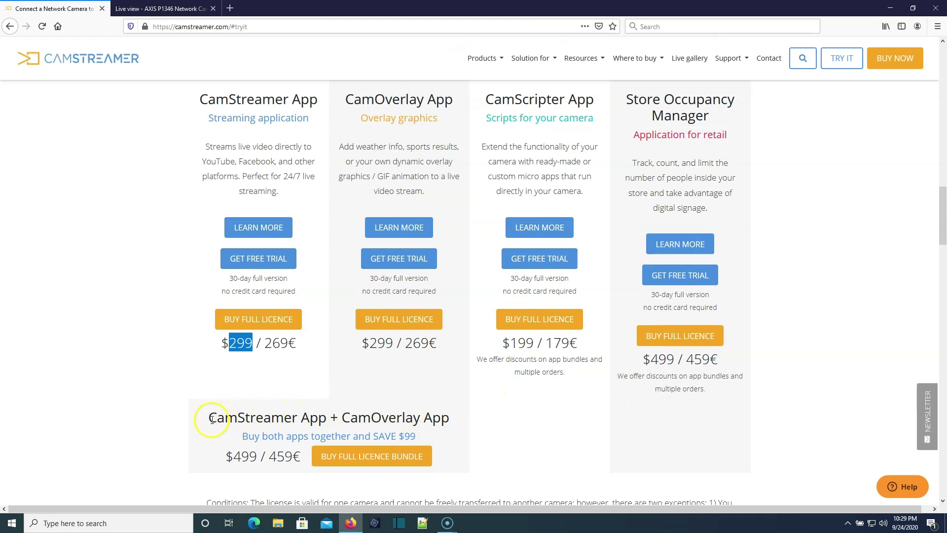
drag(212, 419, 440, 417)
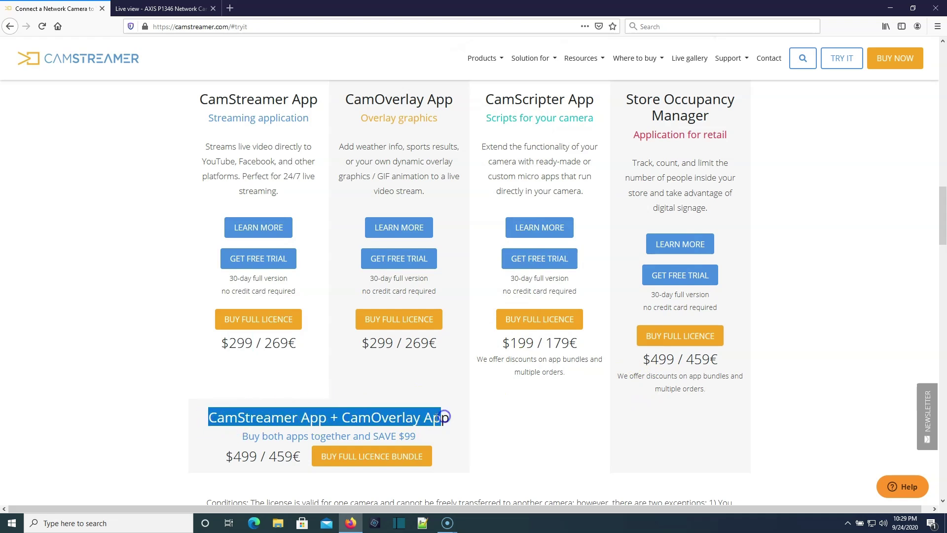
drag(234, 457, 245, 457)
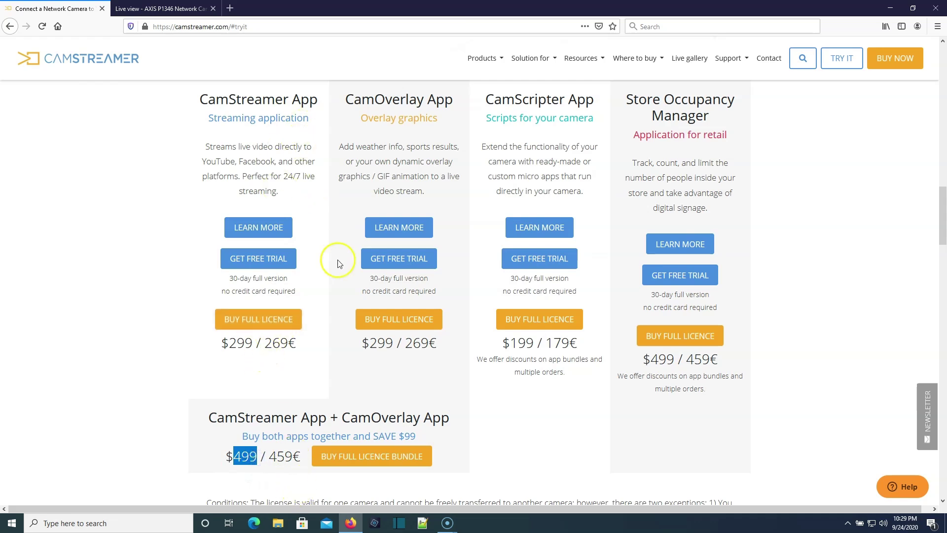
Scroll the pricing page back to the top and return to the camera's live view
scroll(338, 267, down, 4)
scroll(340, 270, up, 2)
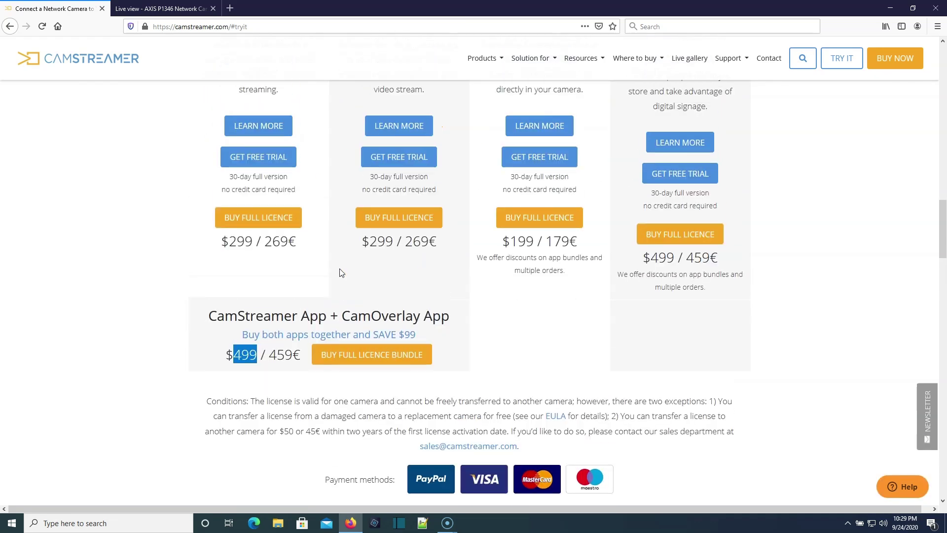
scroll(340, 270, down, 5)
scroll(339, 270, up, 3)
scroll(339, 271, up, 20)
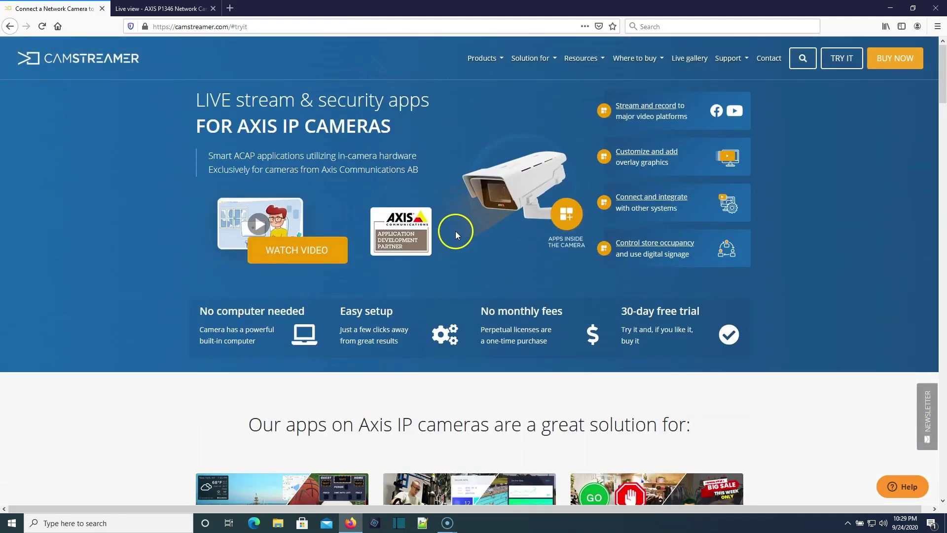
scroll(499, 340, down, 6)
scroll(461, 321, up, 6)
click(149, 8)
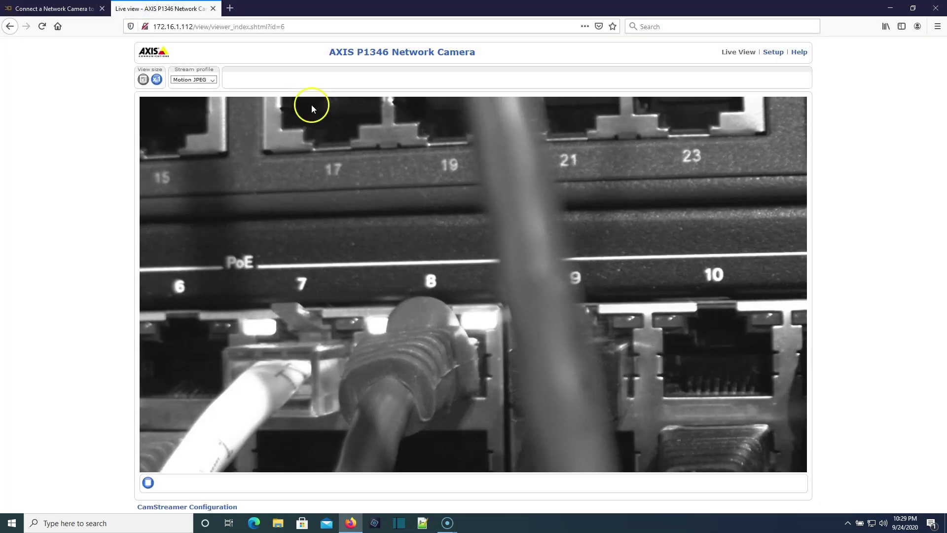
In the camera's Applications overview, select the running CamStreamer 1.5 package and open its settings
click(774, 52)
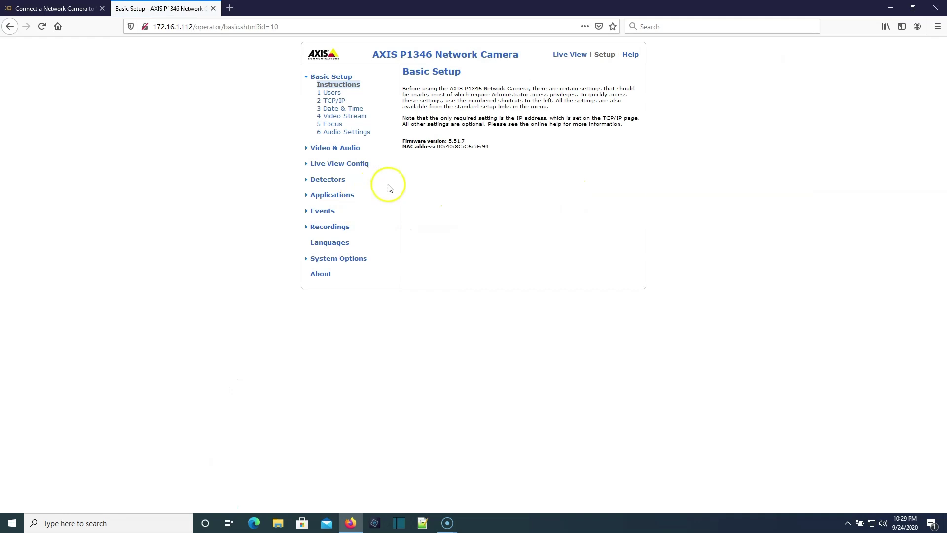
click(321, 197)
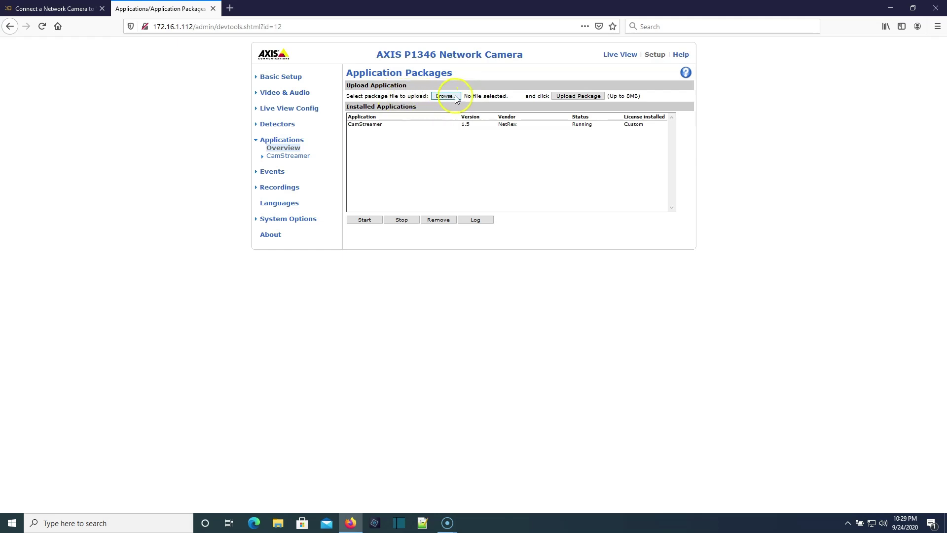
click(375, 128)
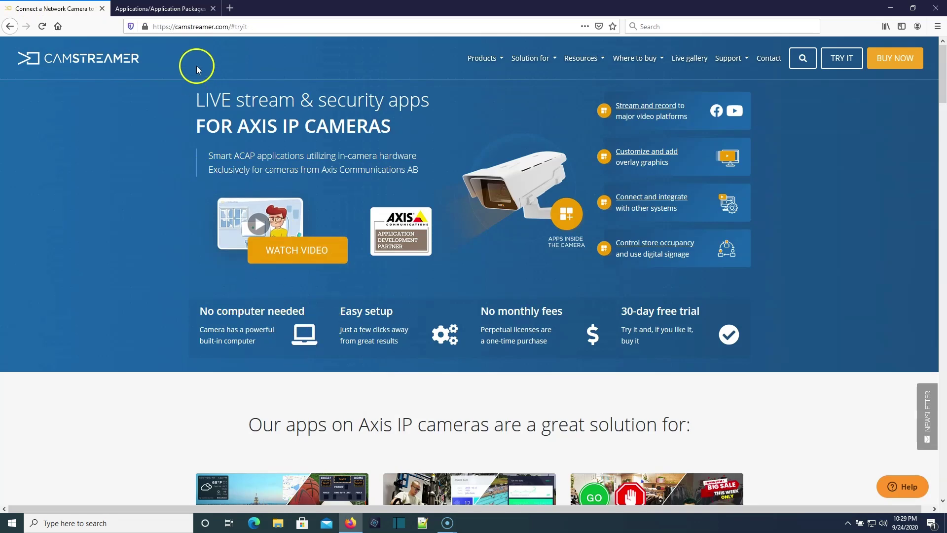
click(161, 8)
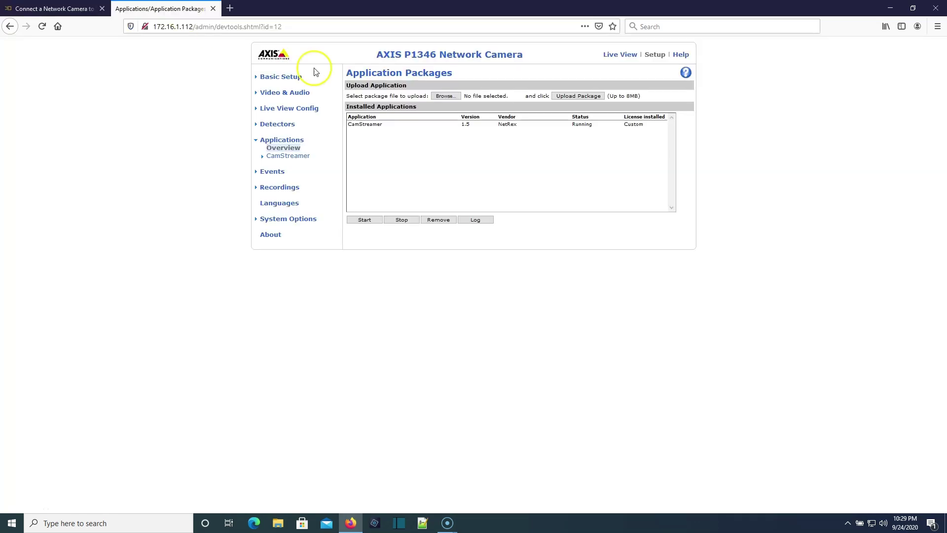
click(377, 127)
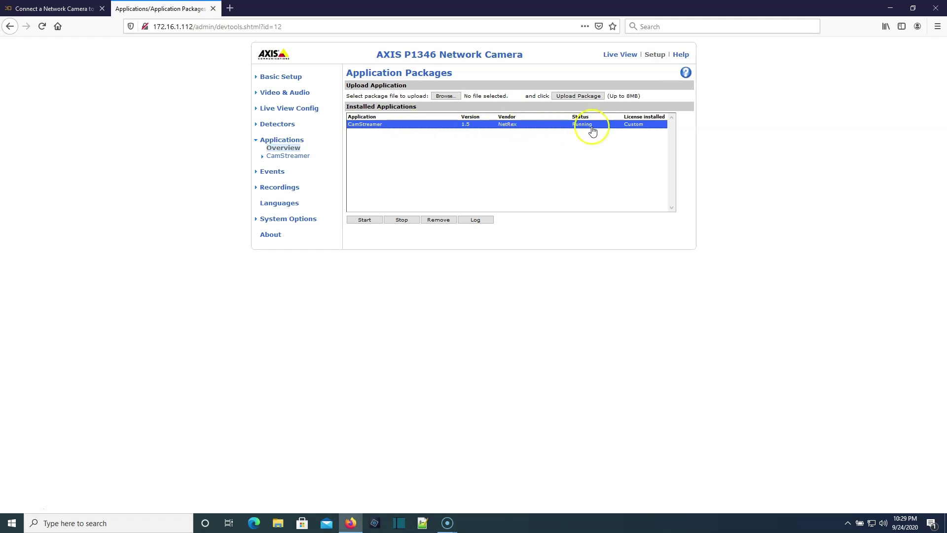
click(280, 145)
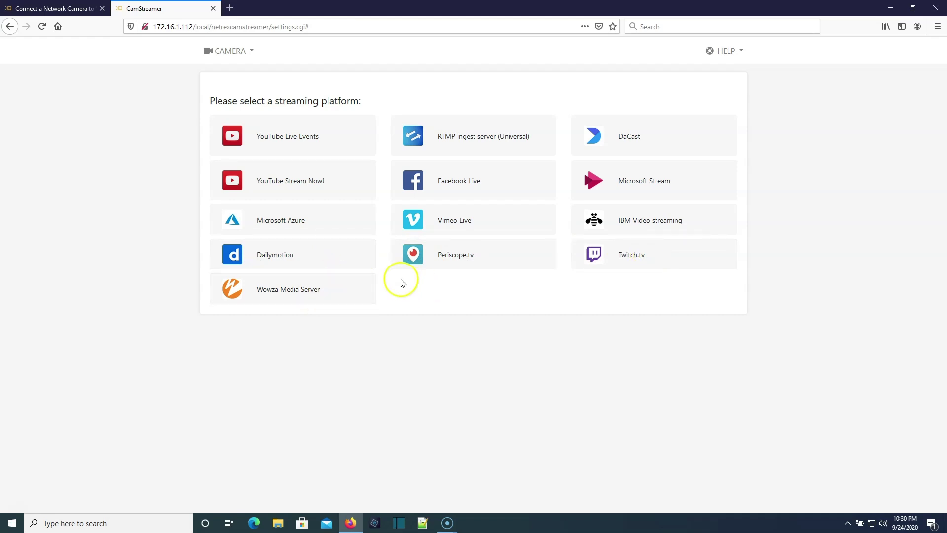
Choose YouTube Stream Now! (Basic, 15s latency, Free) as the streaming platform
click(303, 184)
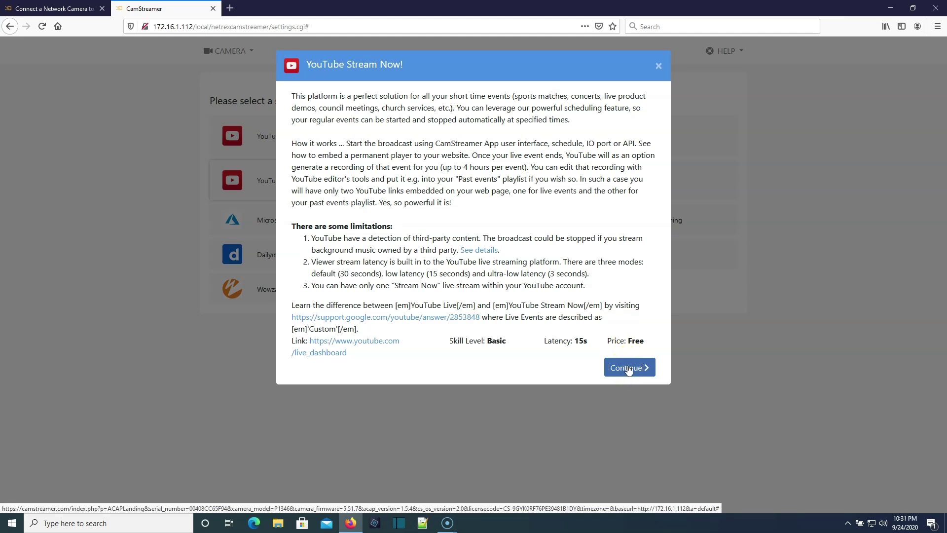
Confirm YouTube Stream Now! as the streaming platform so the new stream is created
click(628, 368)
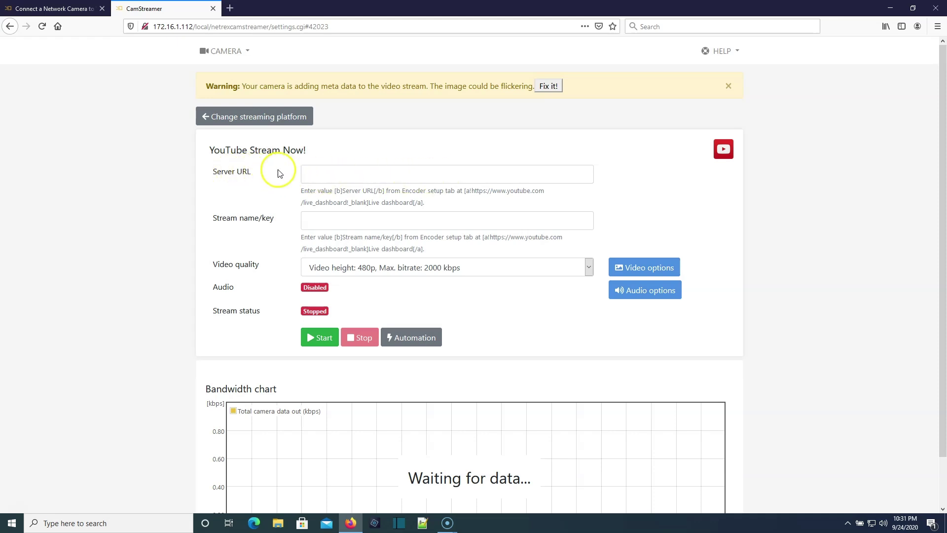
Set the stream's video quality to 1080p with a 3750 kbps maximum bitrate
click(414, 174)
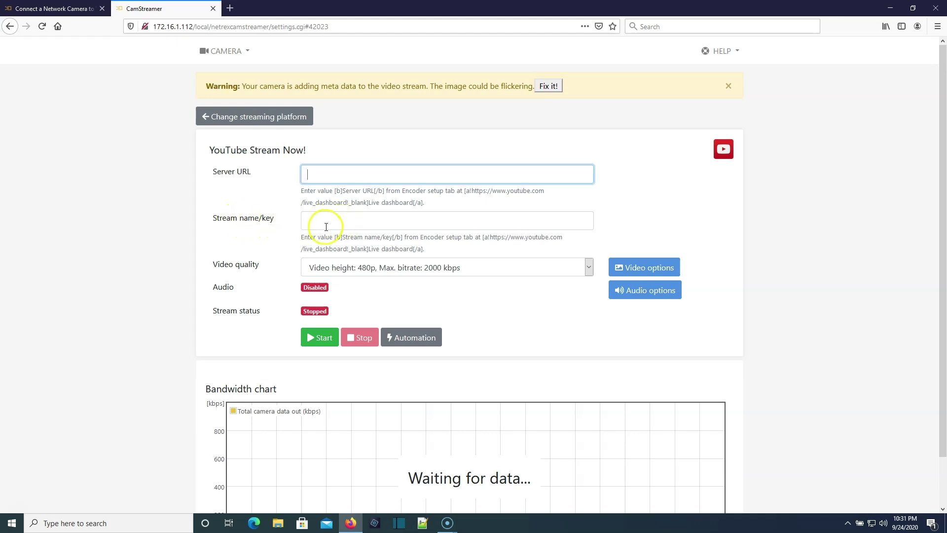
scroll(420, 221, down, 2)
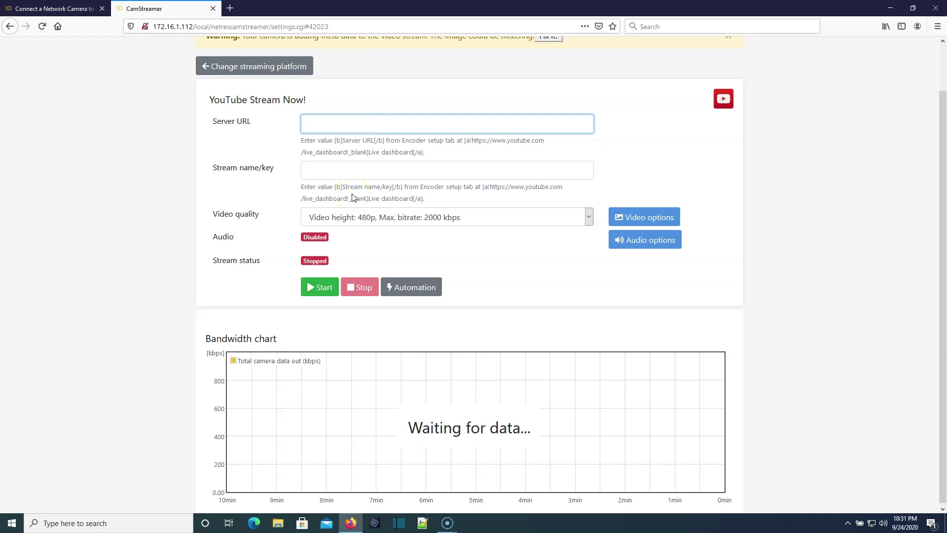
click(377, 217)
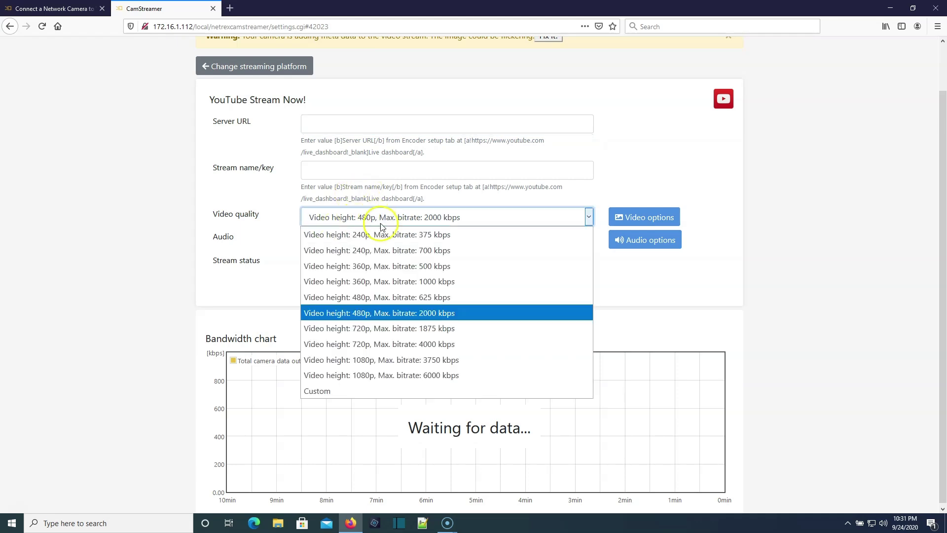
click(403, 361)
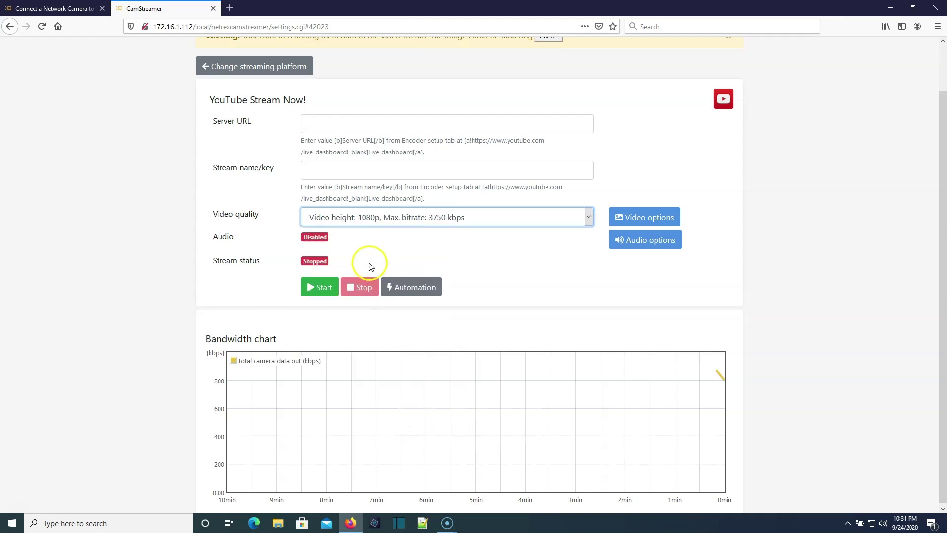
mouse_move(318, 239)
click(650, 240)
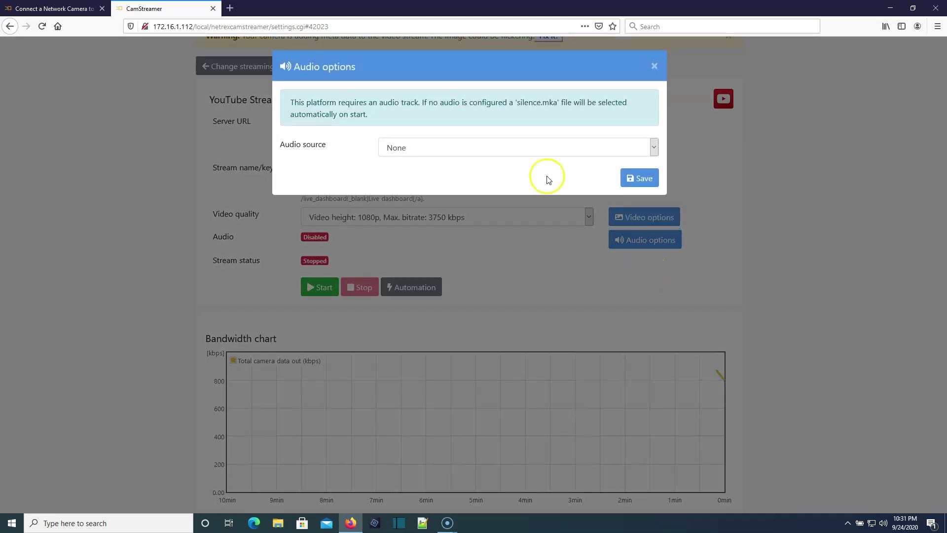
Set the audio source to Microphone/Line, save it, and close the audio options dialog
click(484, 148)
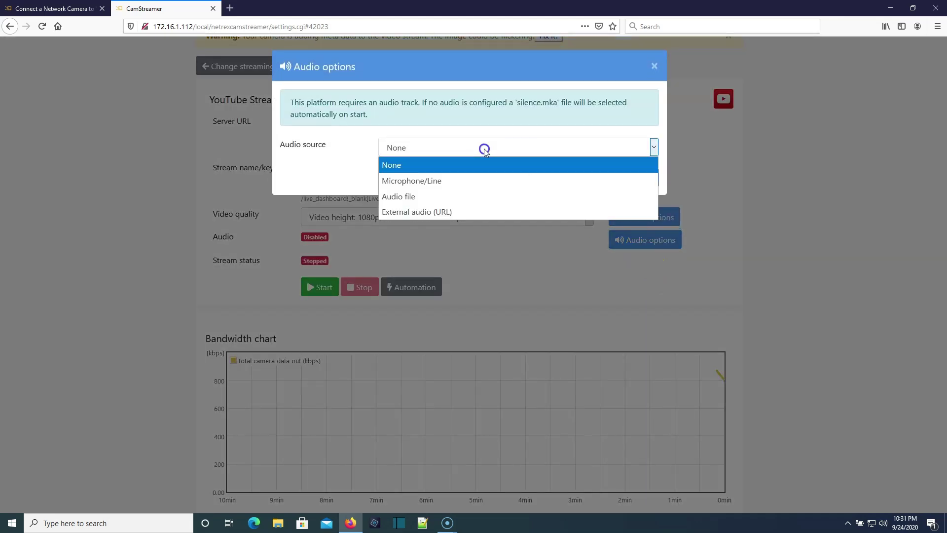
click(453, 183)
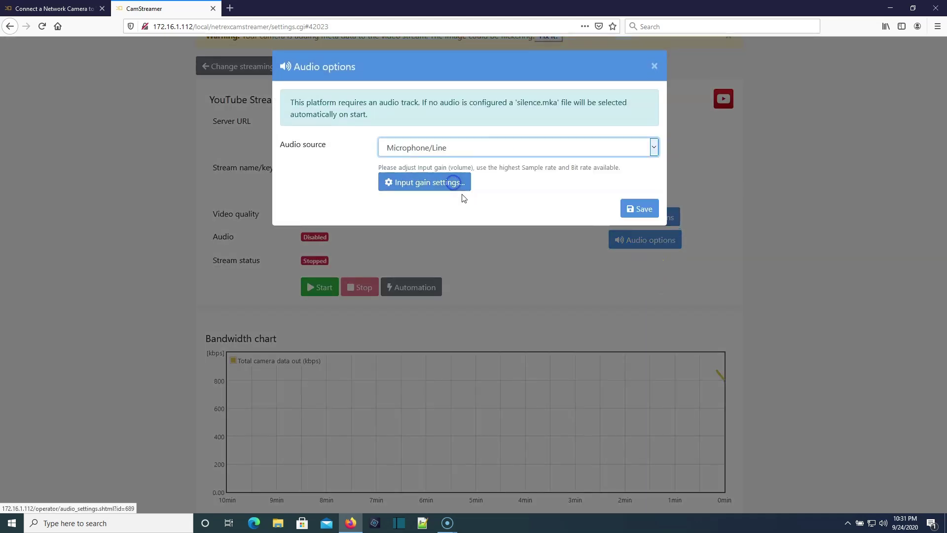
click(634, 207)
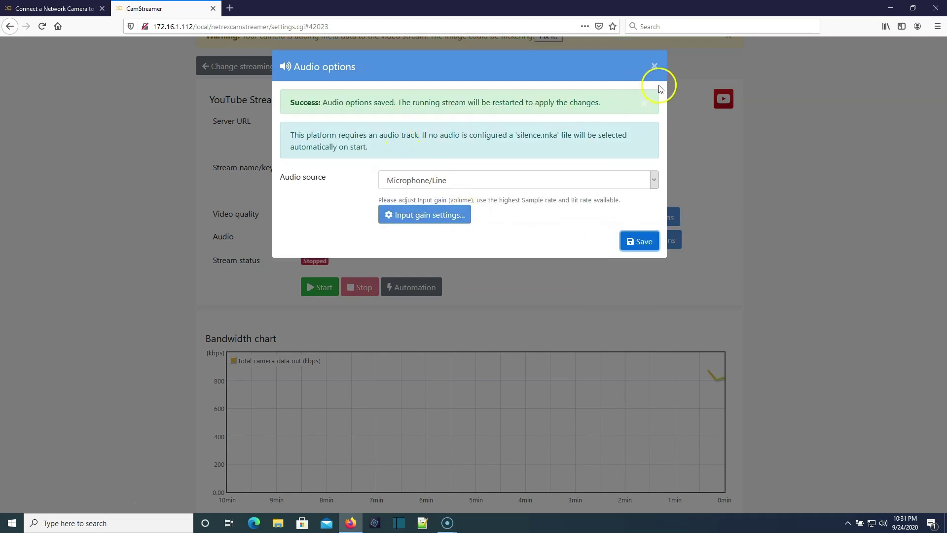
click(655, 66)
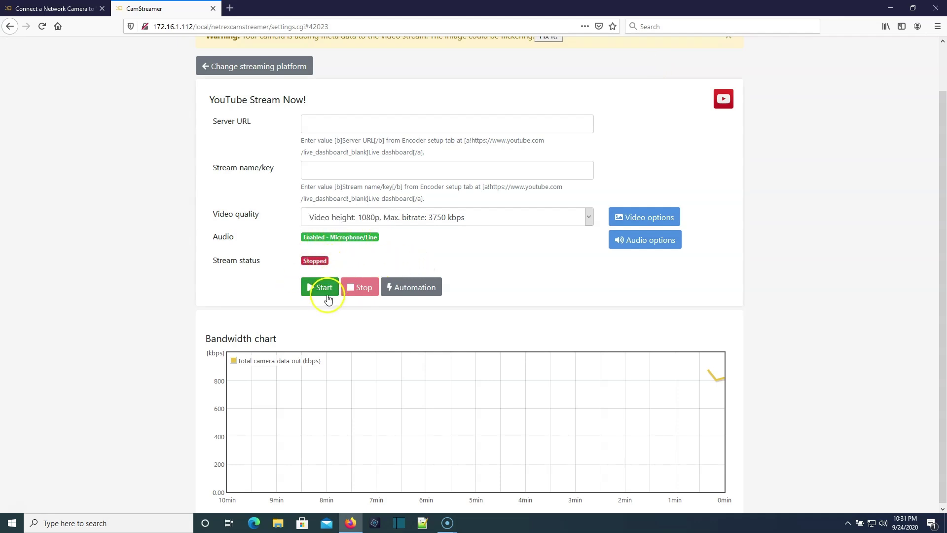
scroll(391, 311, up, 2)
scroll(392, 311, down, 2)
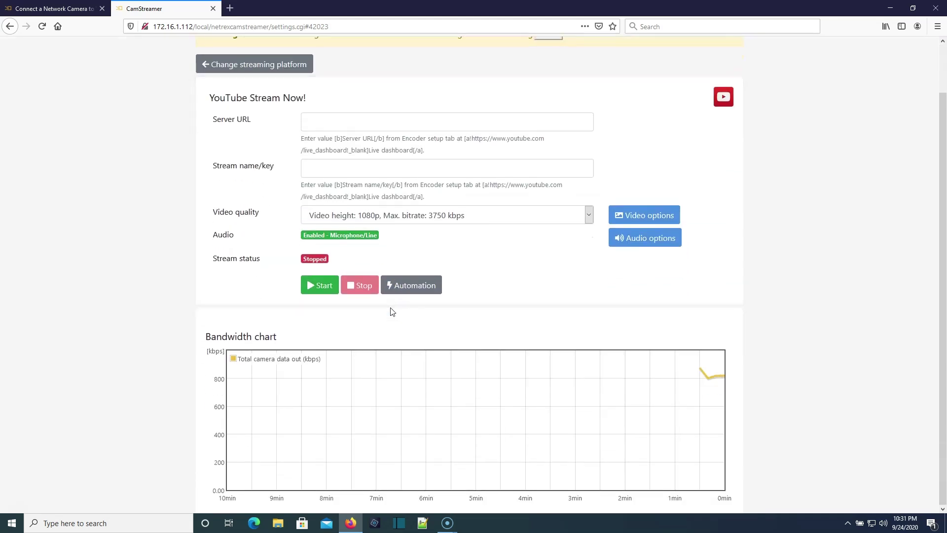
scroll(392, 311, up, 2)
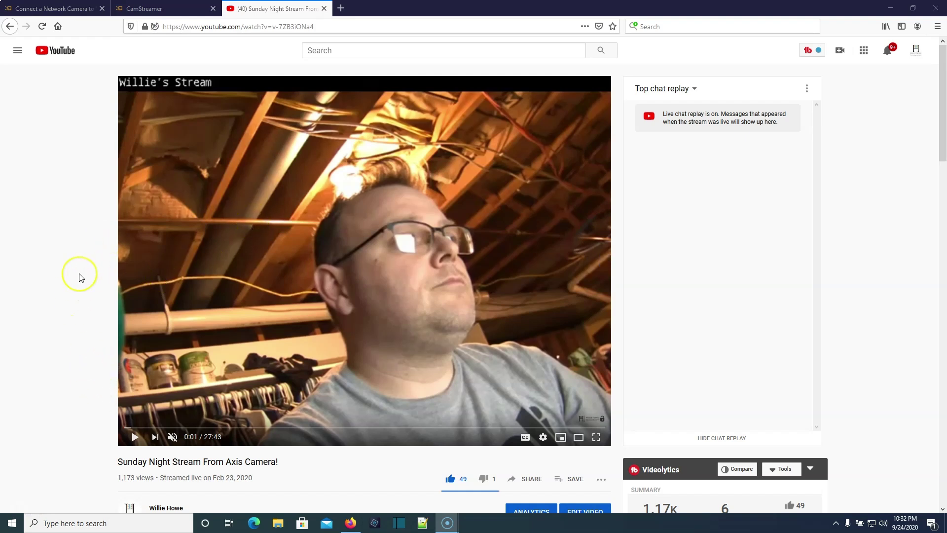
scroll(79, 276, down, 2)
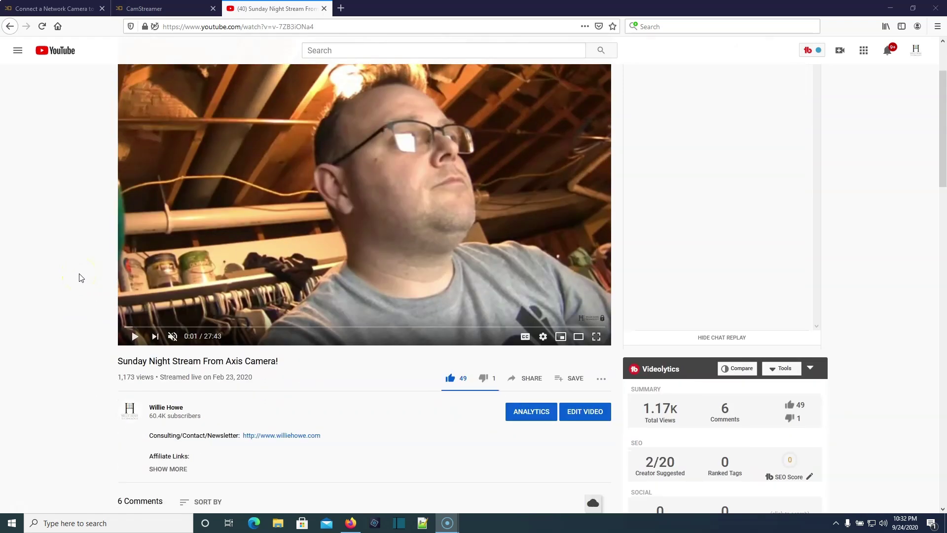
scroll(82, 277, up, 2)
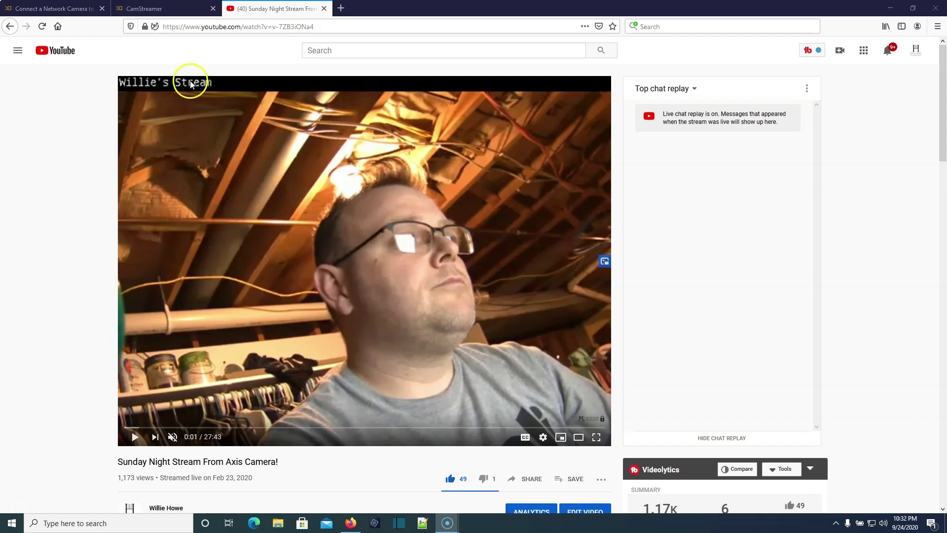
click(324, 9)
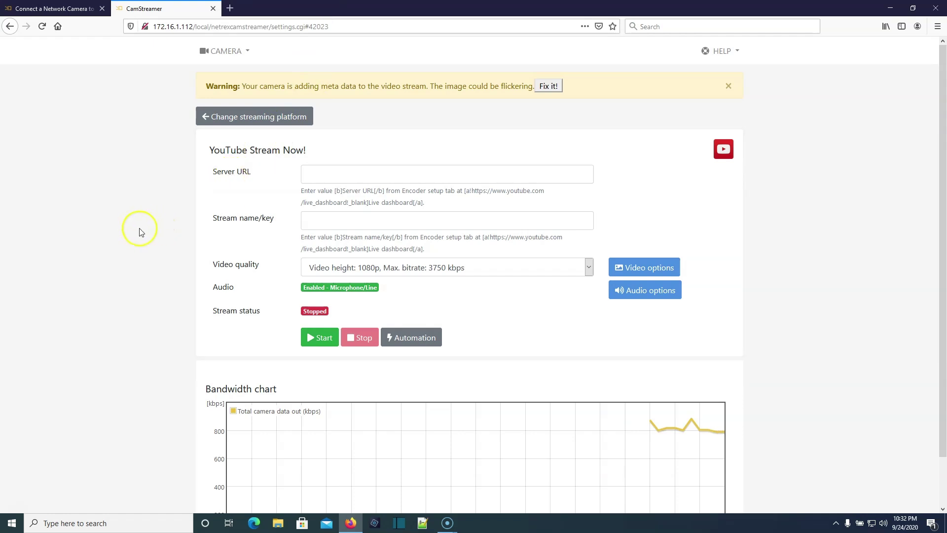
scroll(141, 232, down, 2)
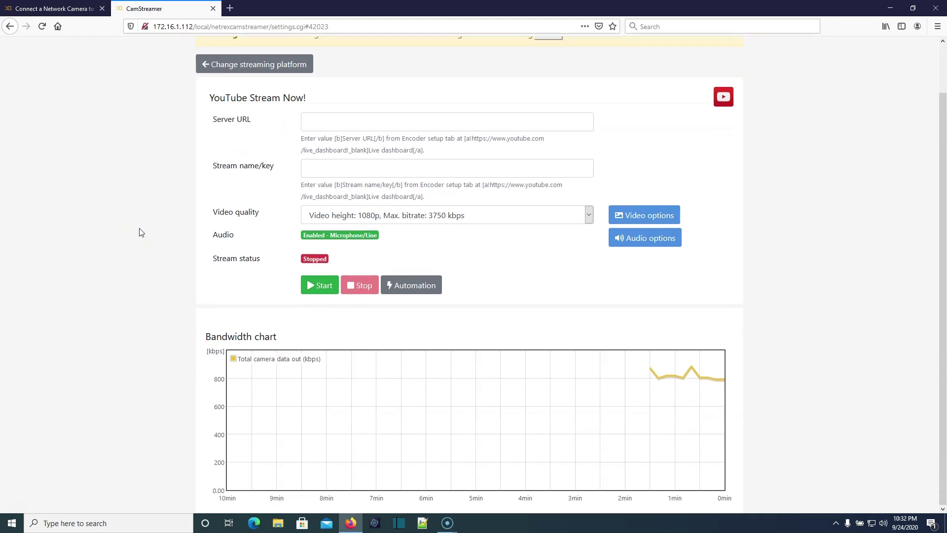
scroll(142, 233, up, 2)
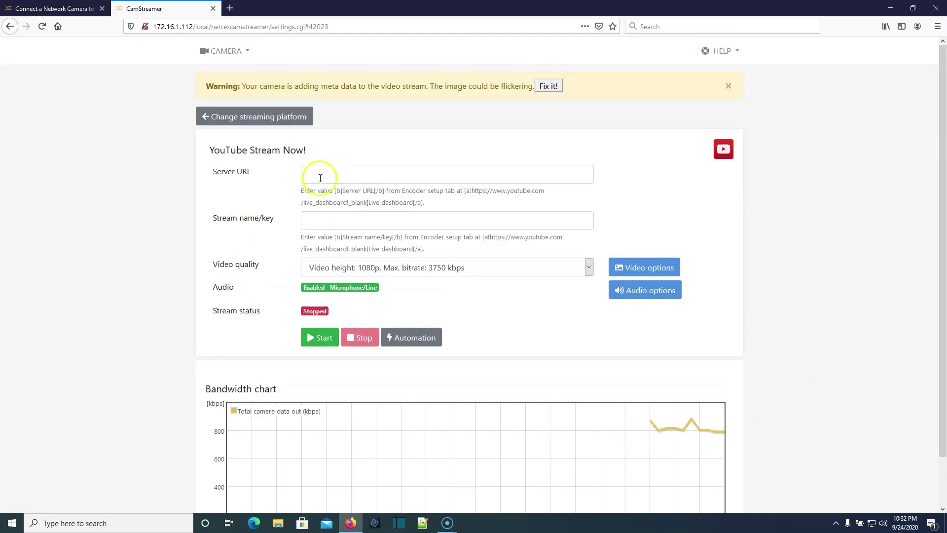
click(81, 8)
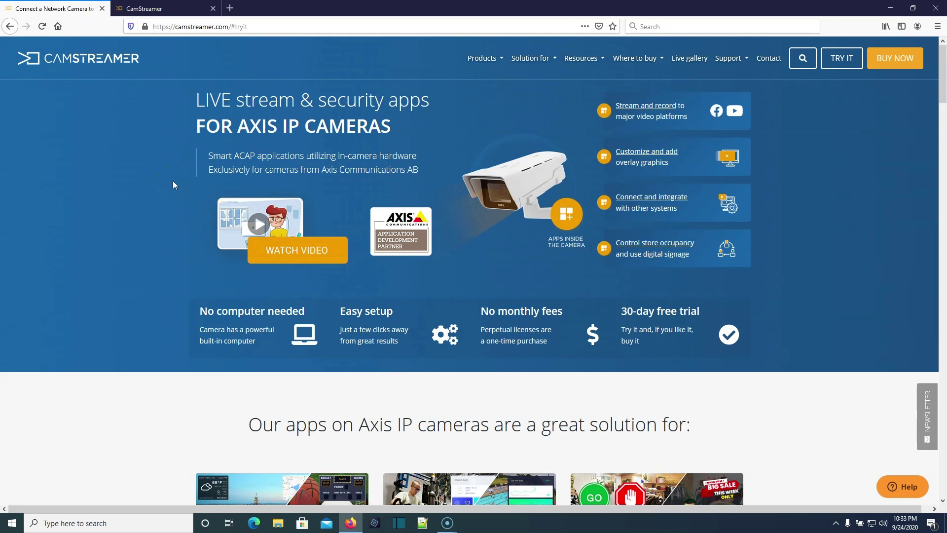
Scroll down and back up through the camstreamer.com homepage
scroll(257, 266, down, 10)
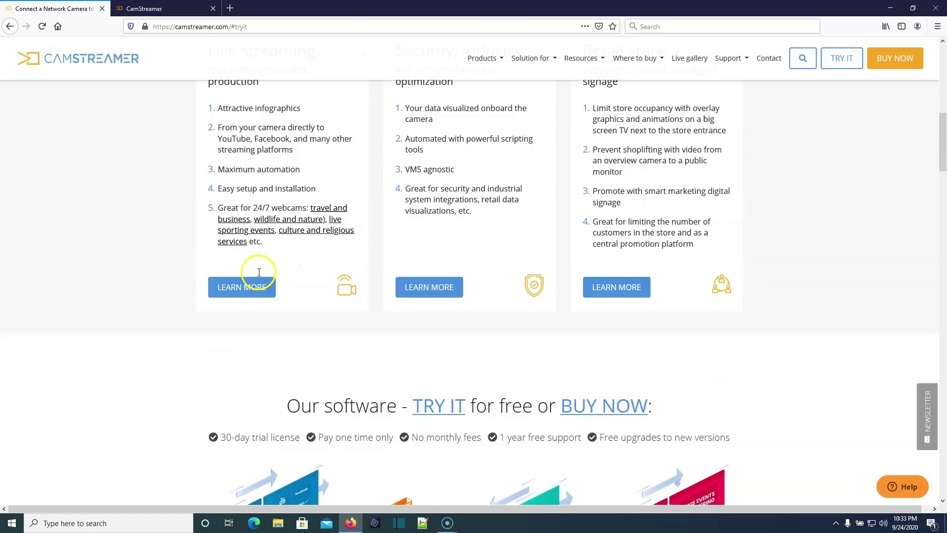
scroll(258, 273, up, 15)
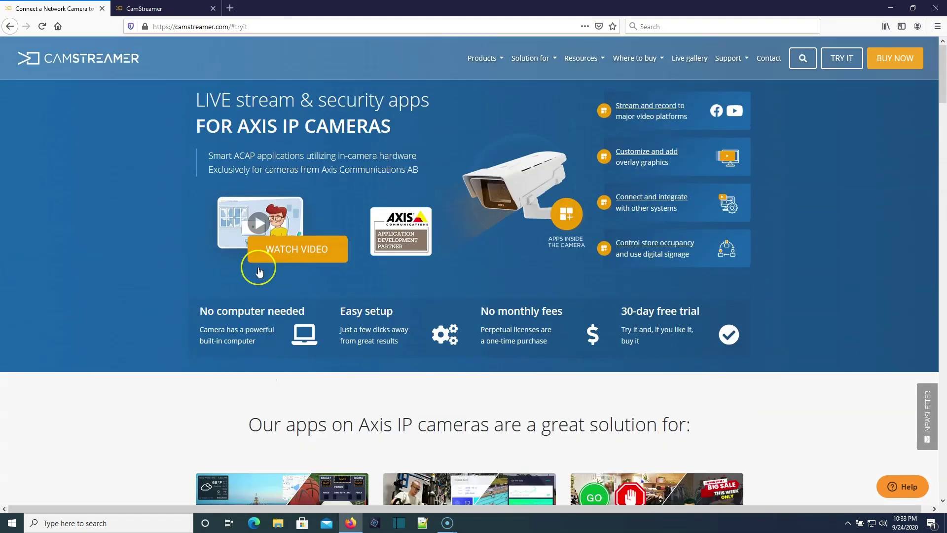